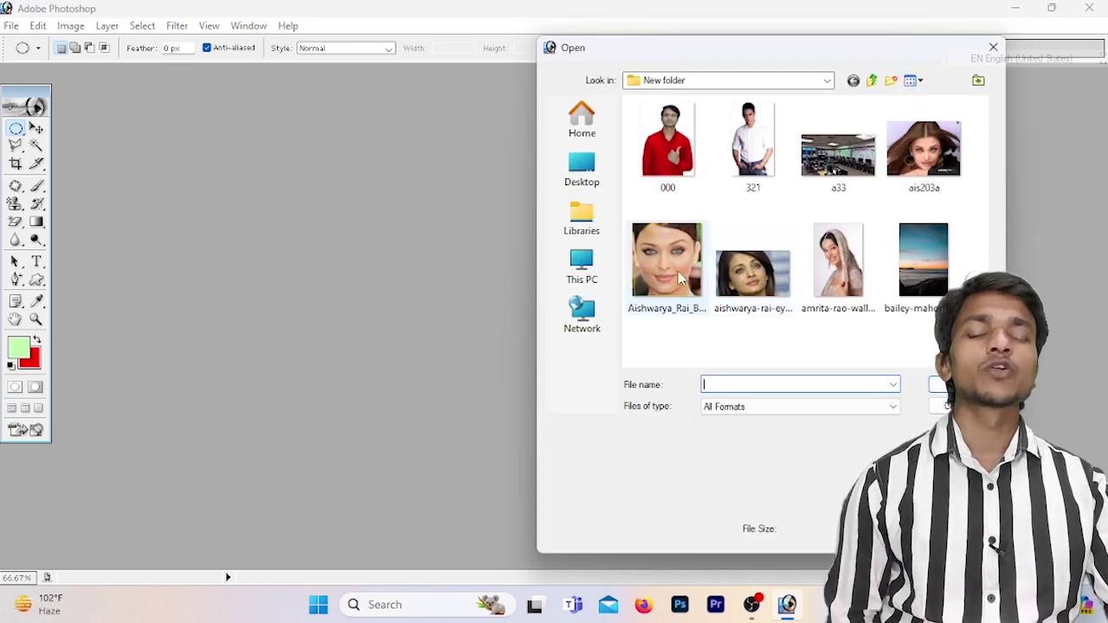
- Open Aishwarya_Rai_Beautiful_Face_1158x1222_Pixels.jpg, enlarge its window and zoom to 66.7% on the face
click(678, 271)
double_click(677, 271)
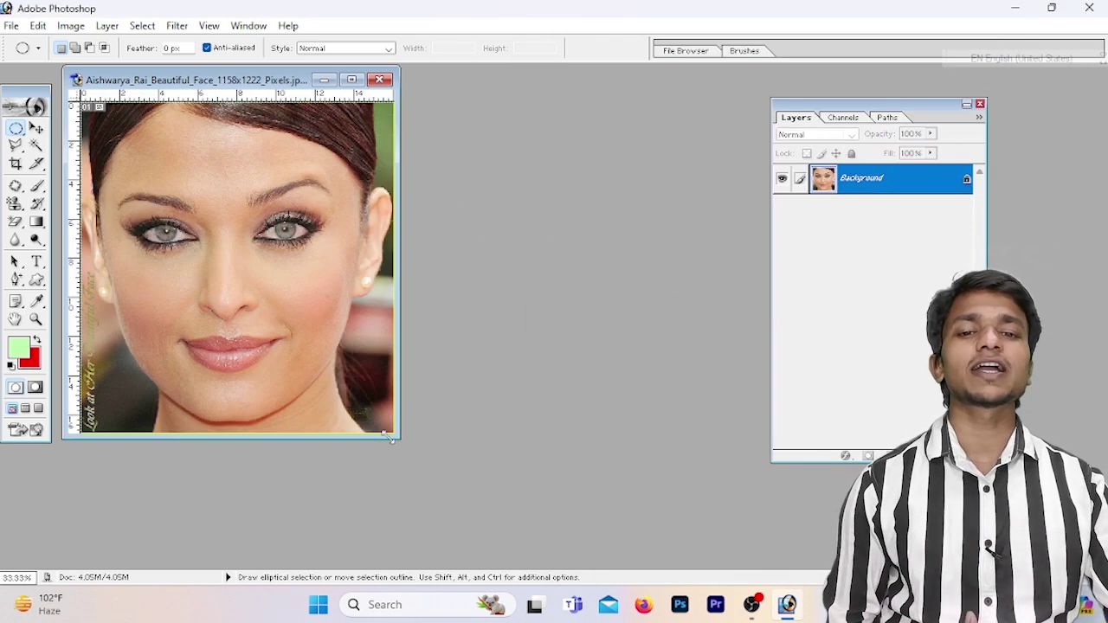
drag(390, 439, 537, 524)
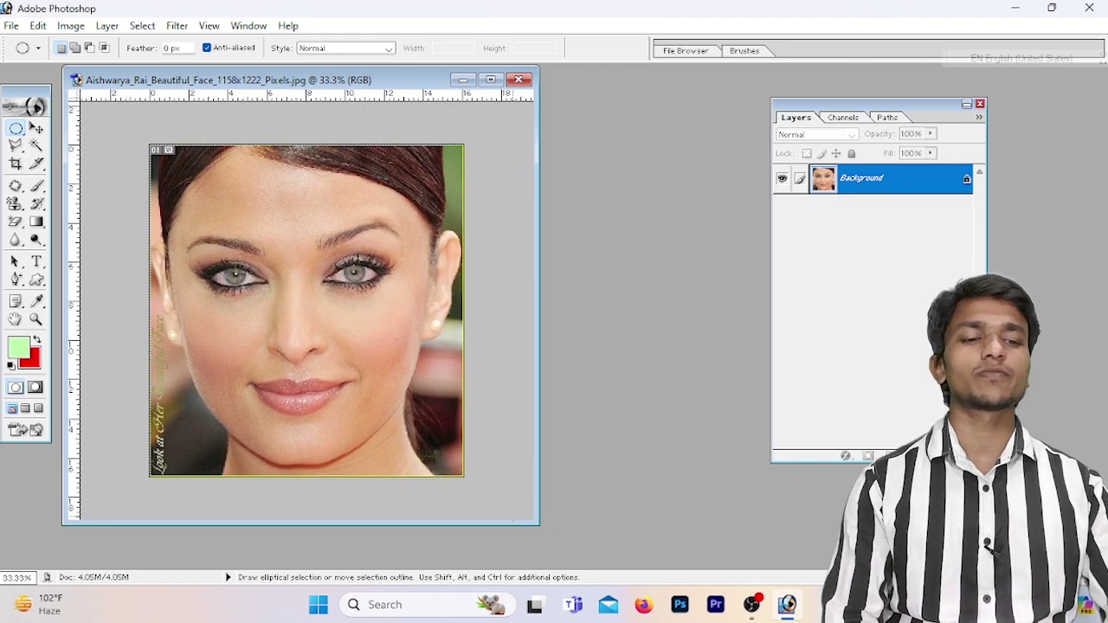
key(ctrl+plus)
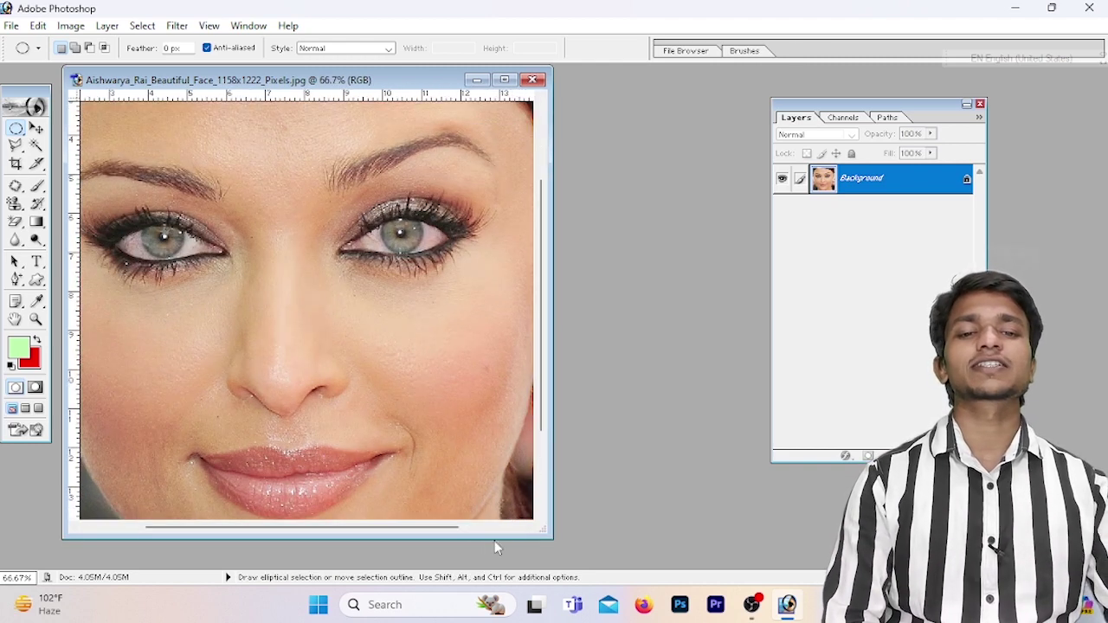
drag(538, 538, 760, 564)
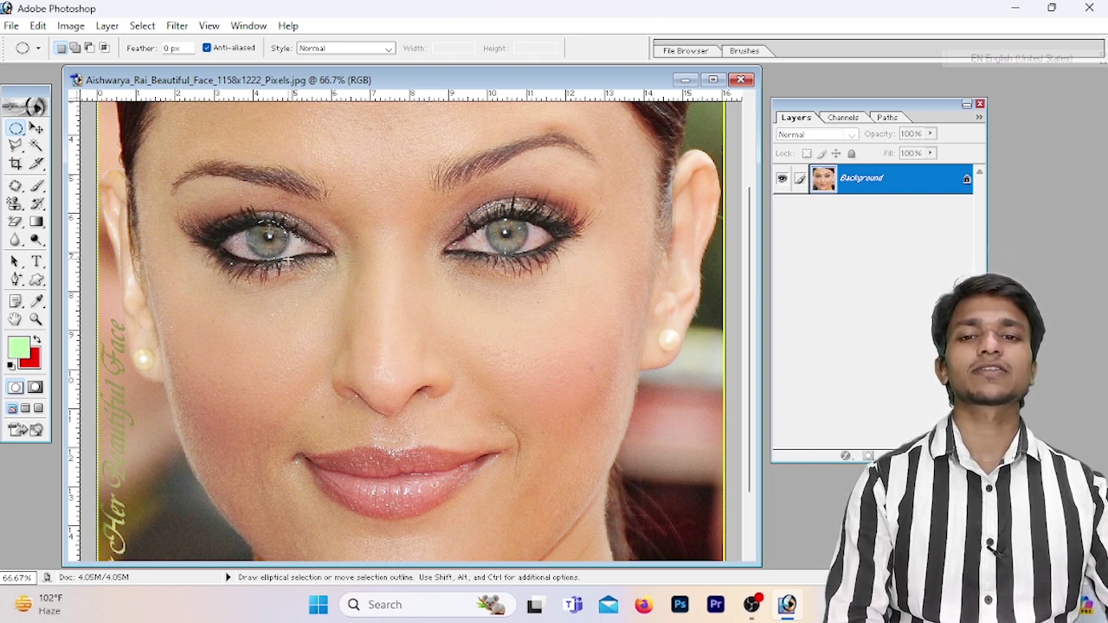
- Circle both irises with the Elliptical Marquee and add an empty Layer 1 above Background
drag(248, 222, 286, 258)
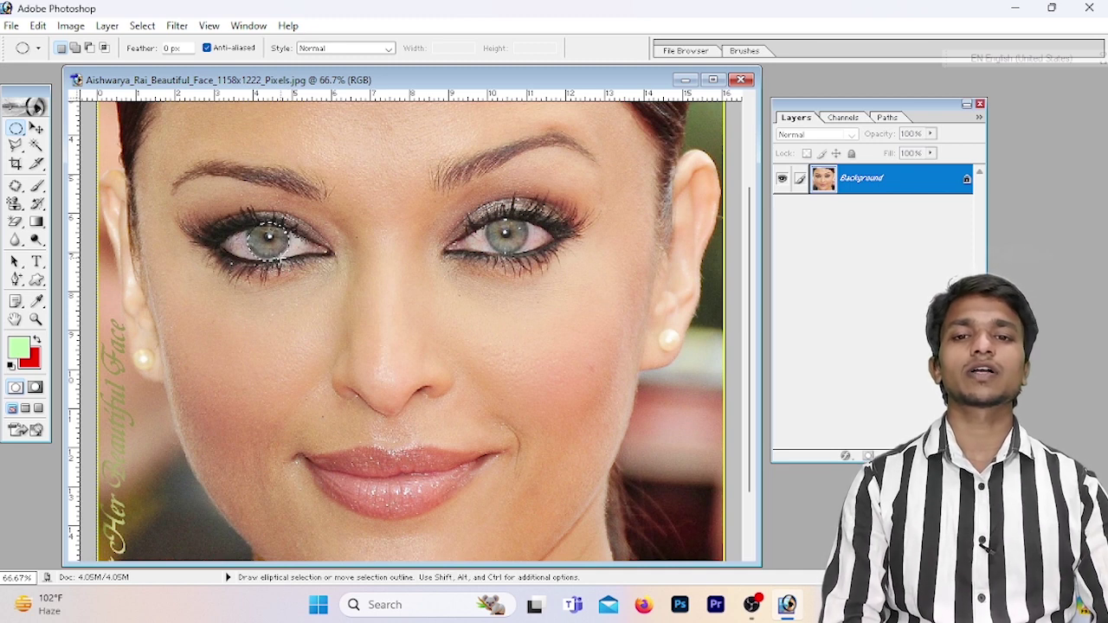
key(shift)
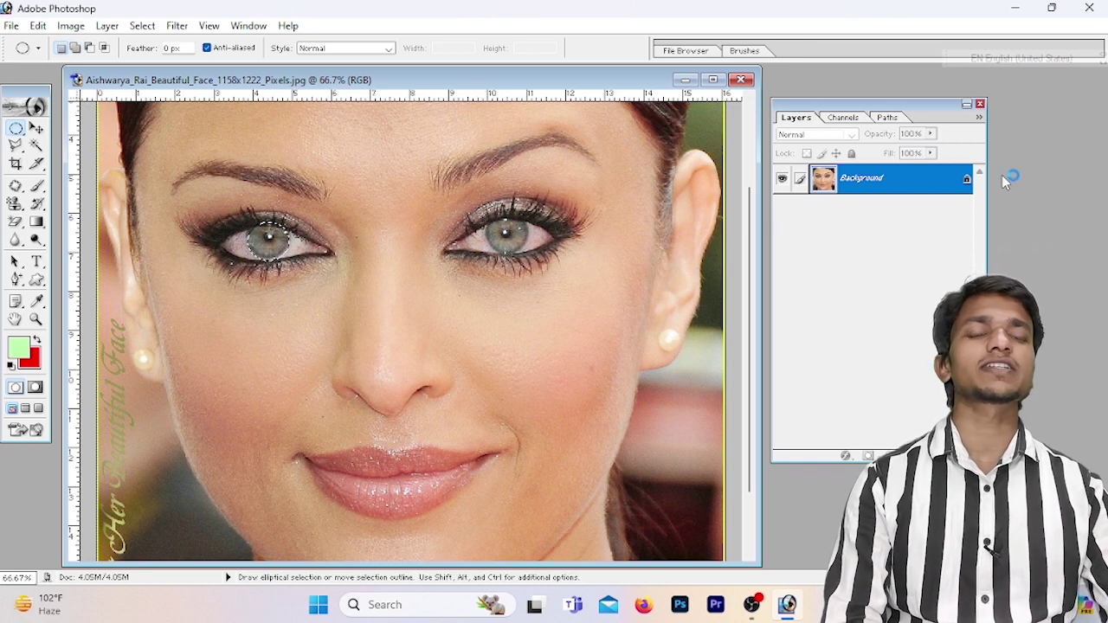
key(ctrl+shift+alt+n)
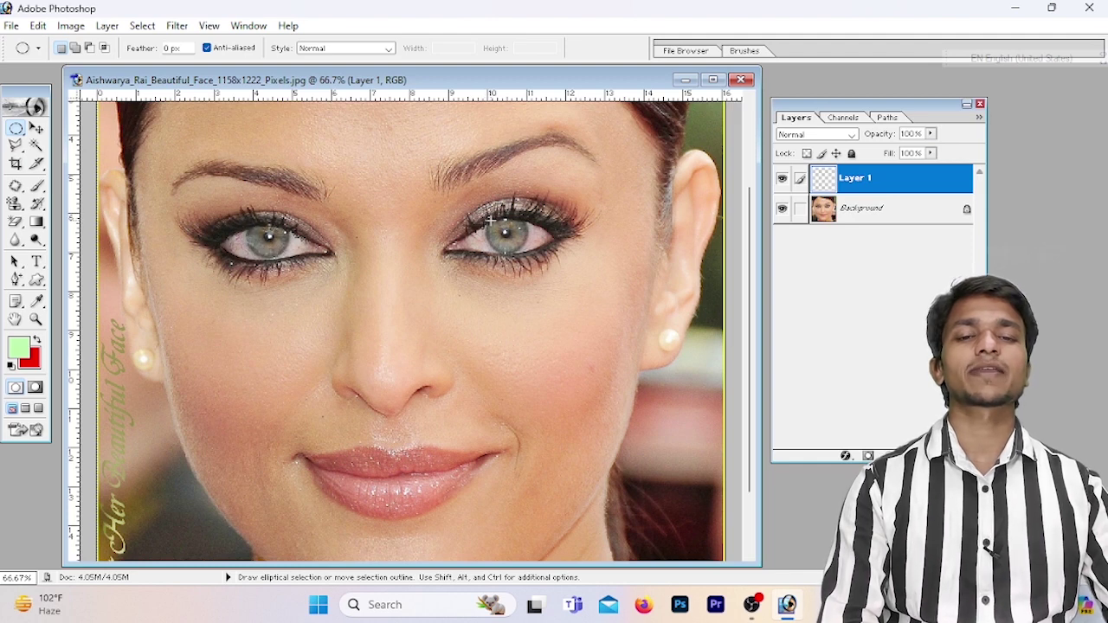
drag(489, 219, 525, 252)
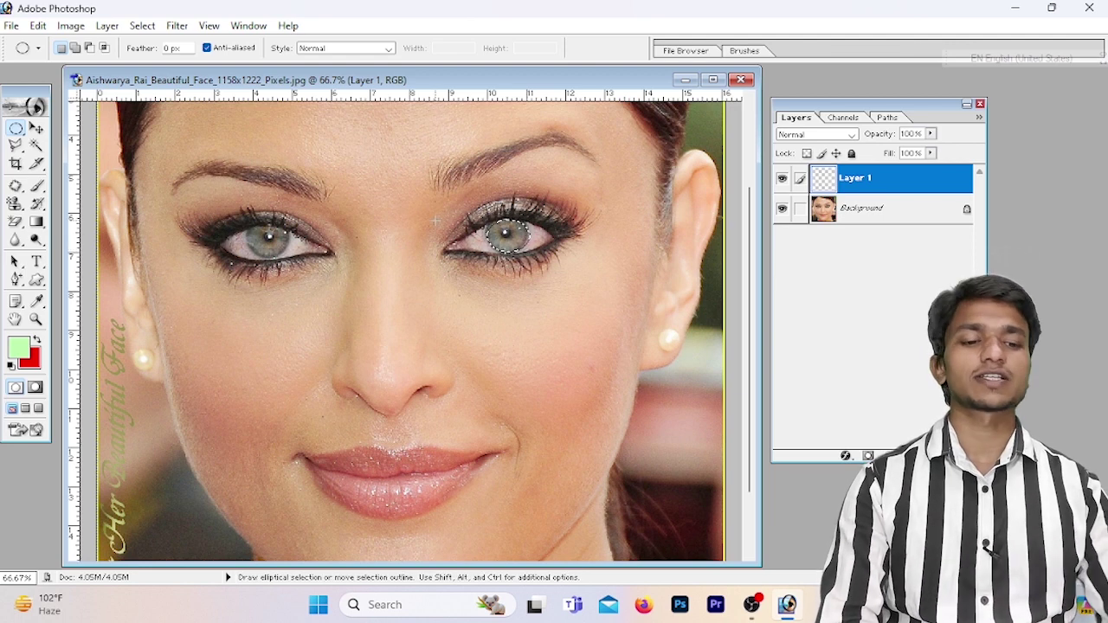
key(shift)
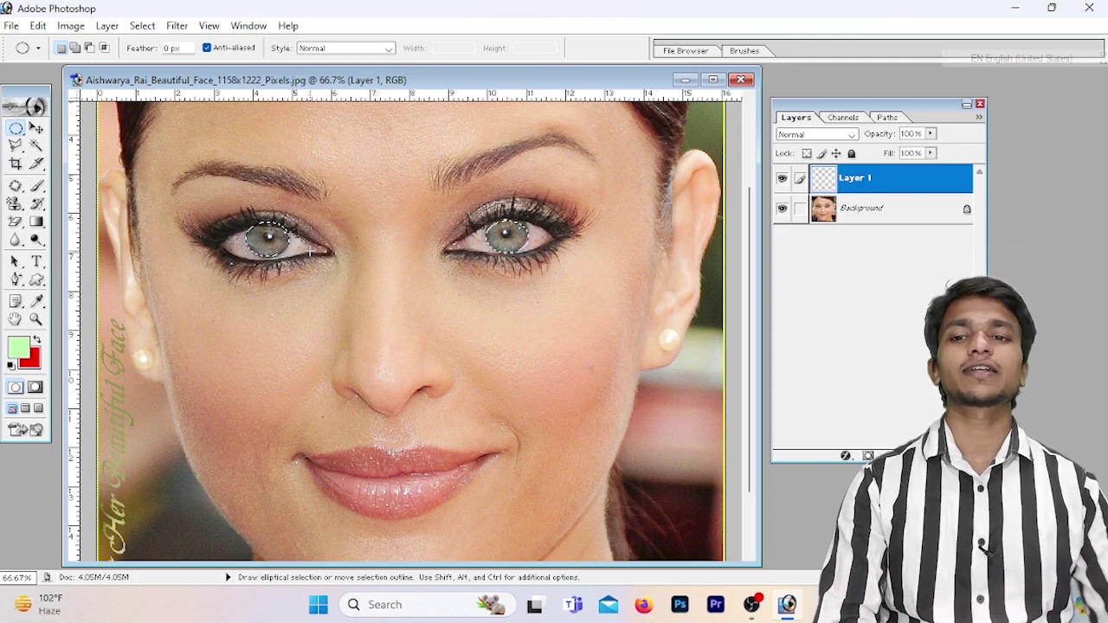
- Fill both iris selections on Layer 1 with blue 0638F4
click(21, 347)
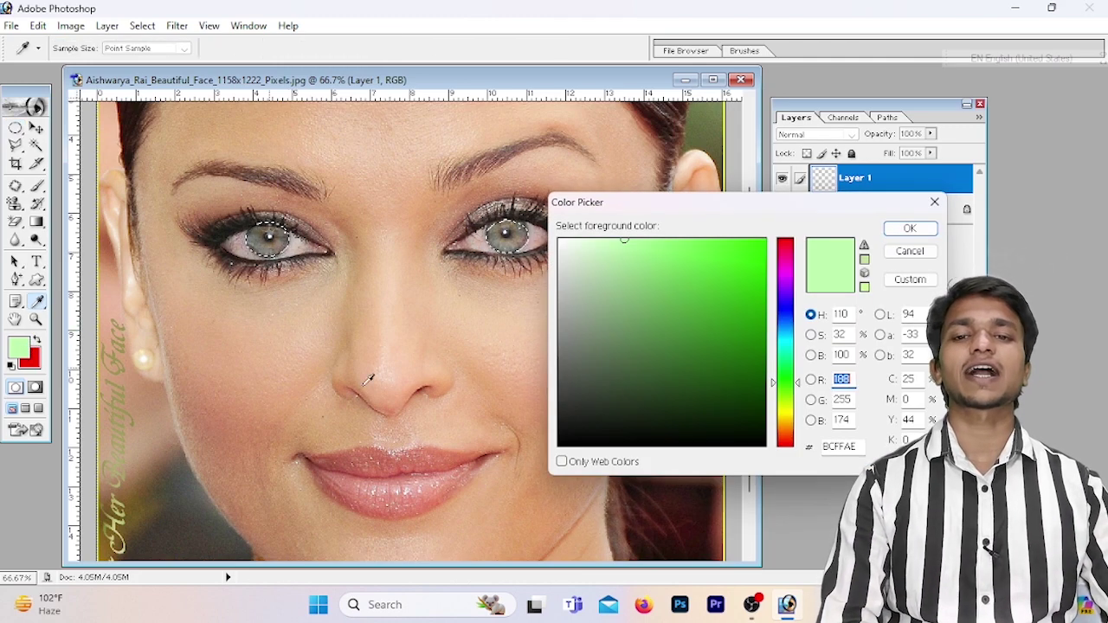
click(786, 315)
click(761, 248)
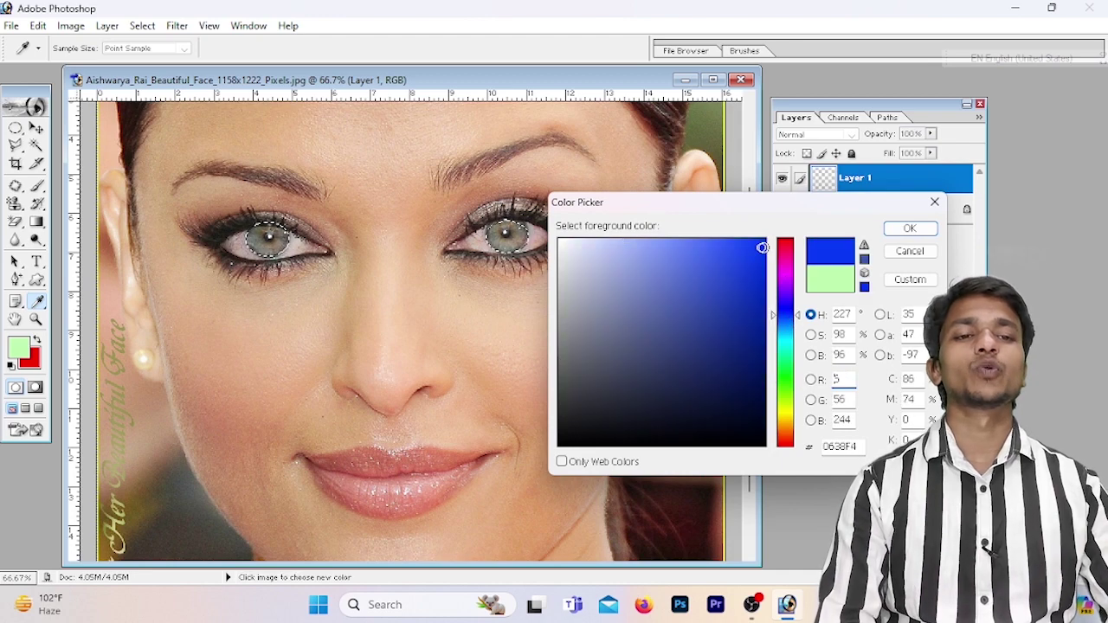
click(910, 231)
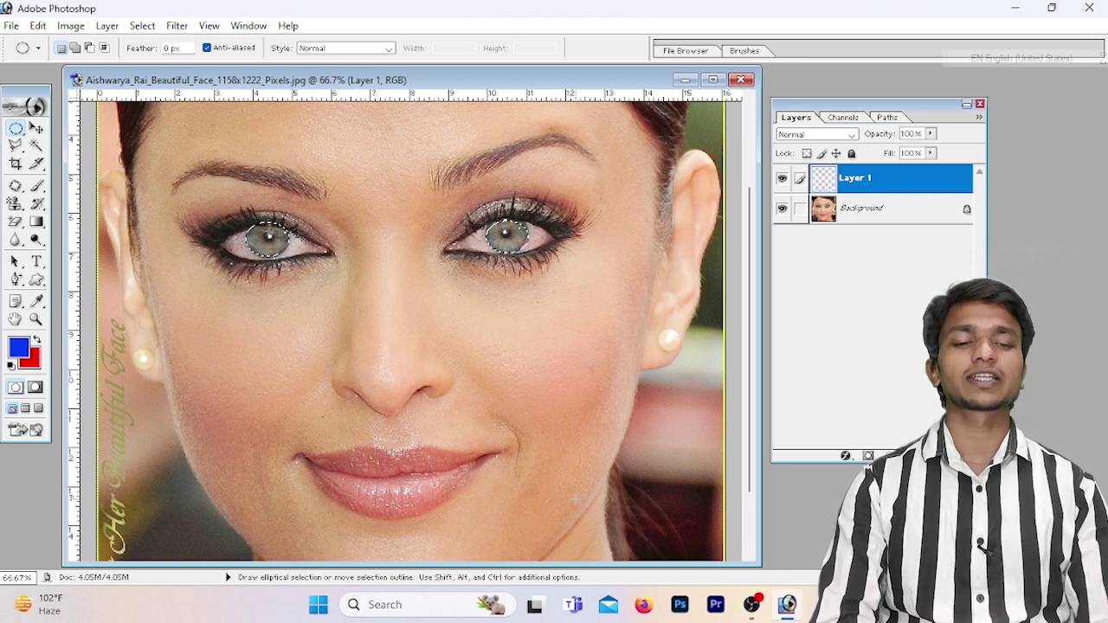
key(alt+BackSpace)
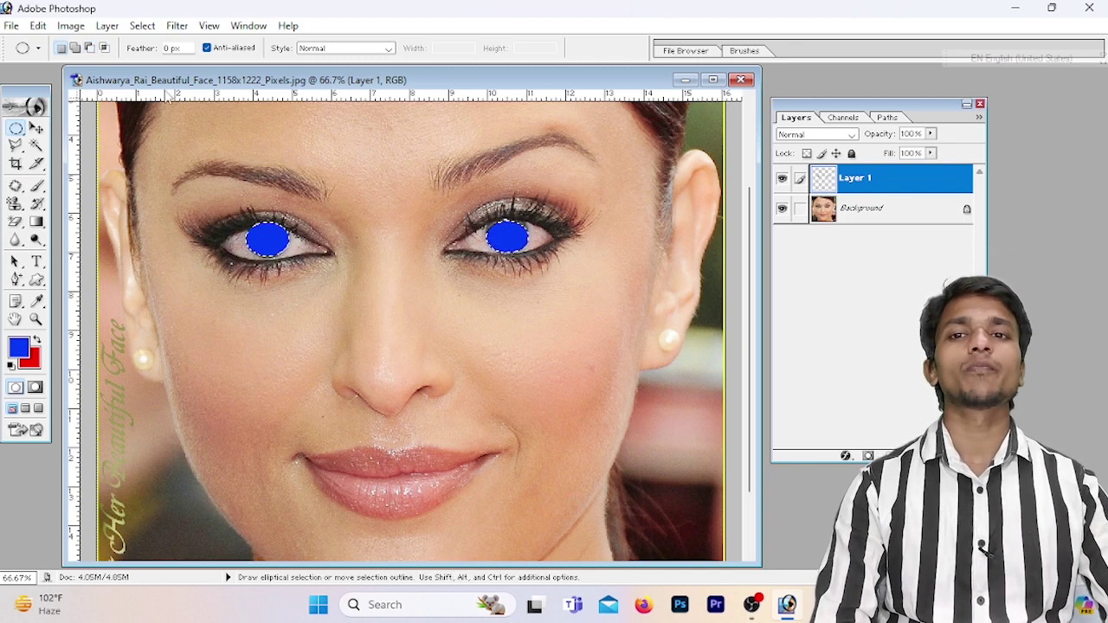
click(107, 26)
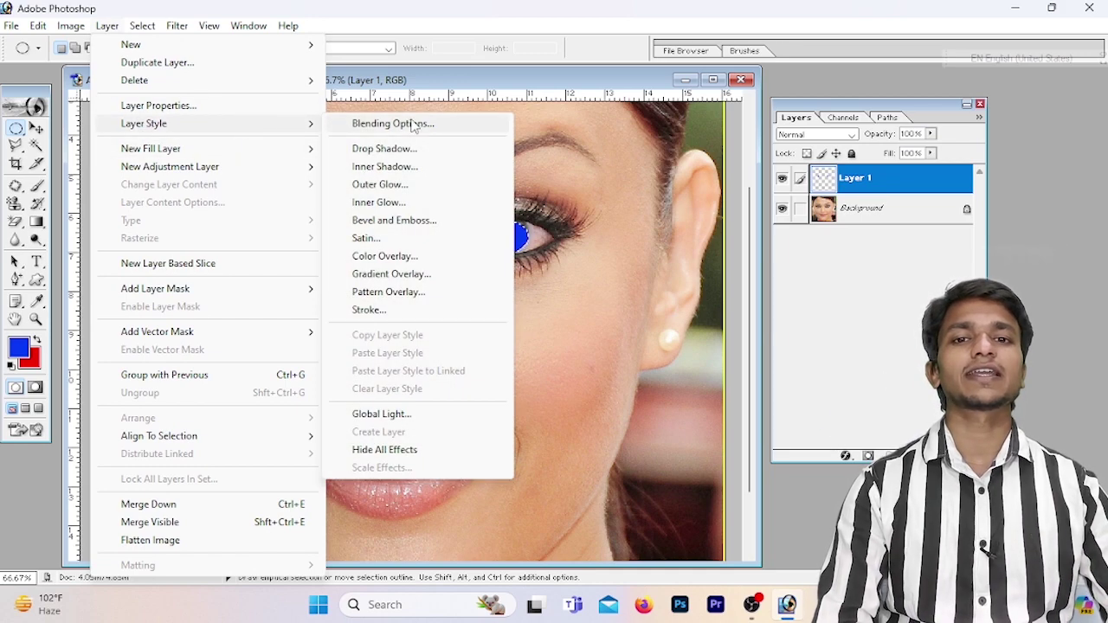
- Set Layer 1's blending opacity to 33% for a soft blue iris tint
mouse_move(144, 123)
click(414, 123)
mouse_move(876, 283)
mouse_down()
mouse_move(881, 297)
mouse_move(834, 327)
mouse_move(891, 328)
mouse_up()
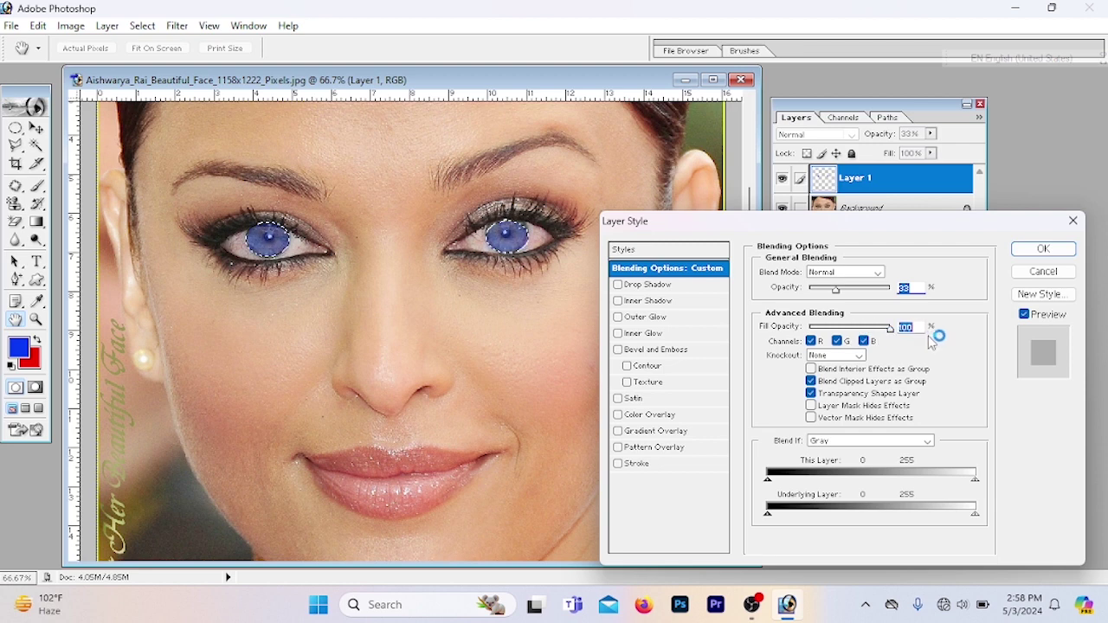
mouse_move(835, 289)
mouse_down()
mouse_move(823, 291)
mouse_move(834, 300)
mouse_up()
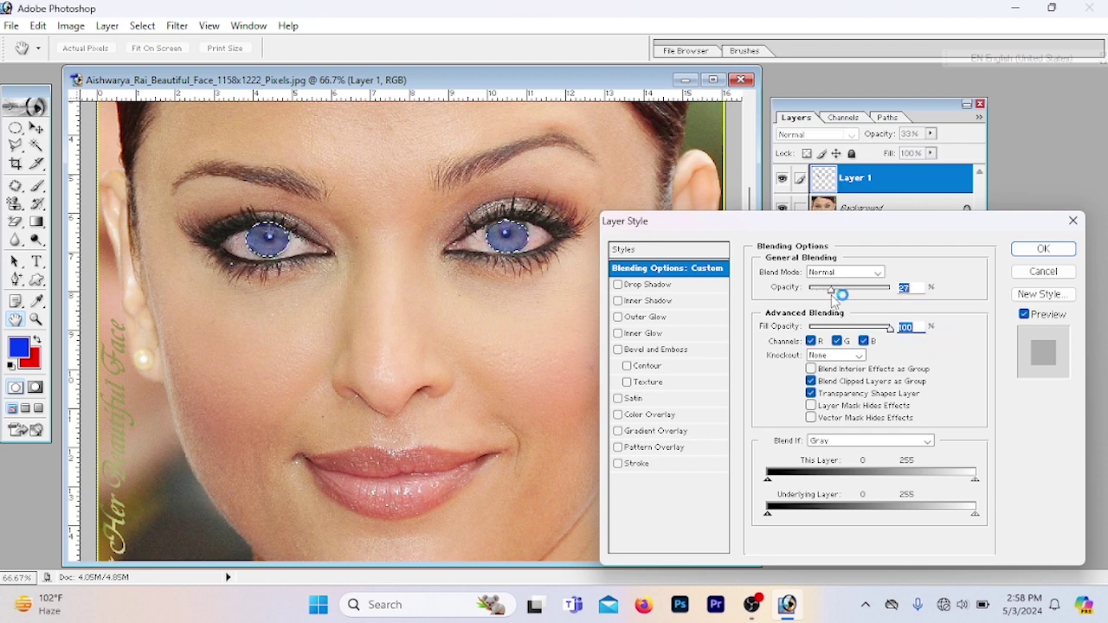
click(1038, 251)
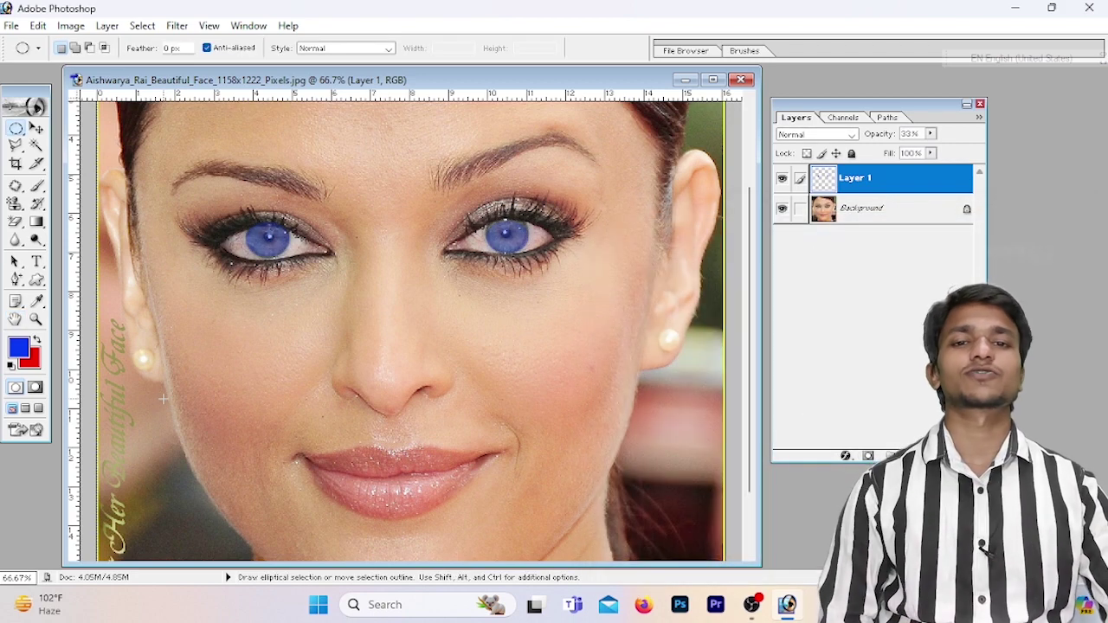
- Outline the lips with the Polygonal Lasso and fill them with red on Layer 1
key(ctrl+minus)
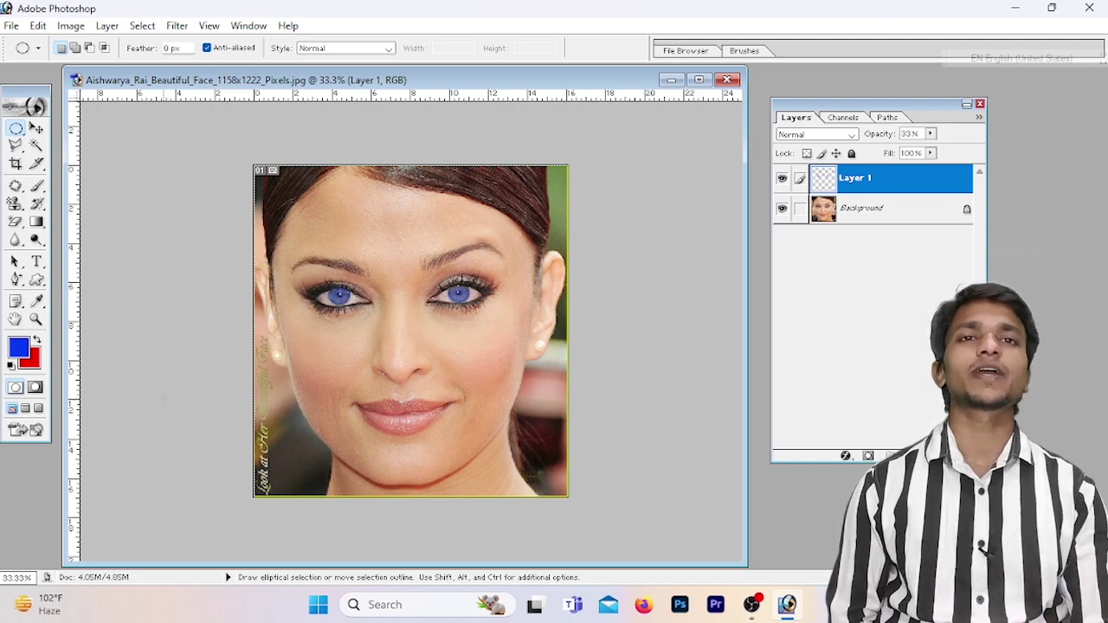
key(ctrl+plus)
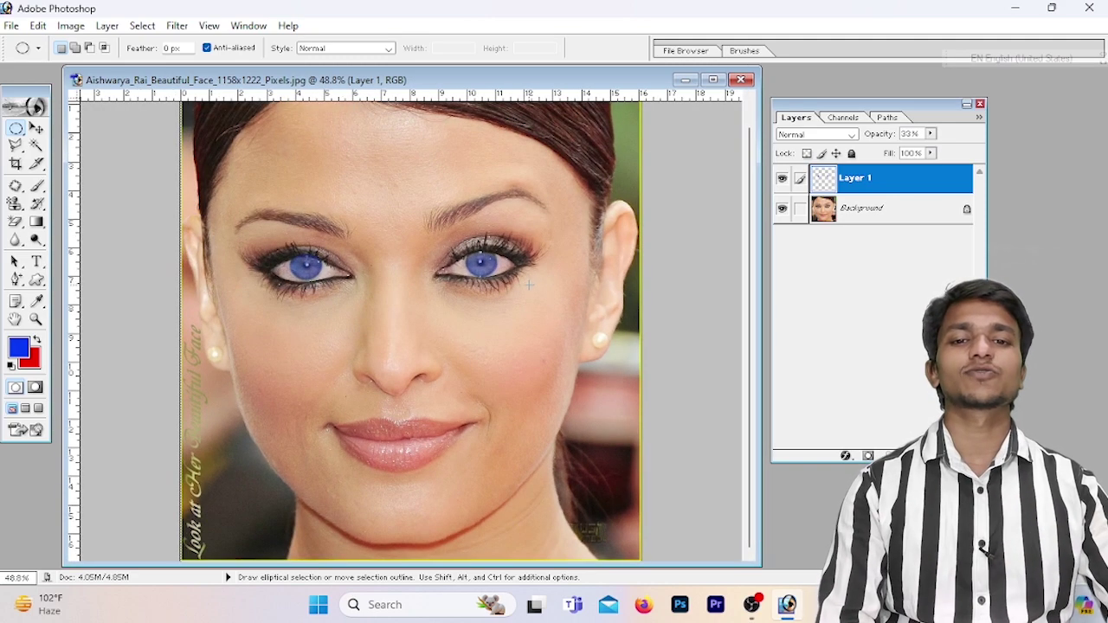
key(ctrl+plus)
key(ctrl+plus)
scroll(529, 304, down, 5)
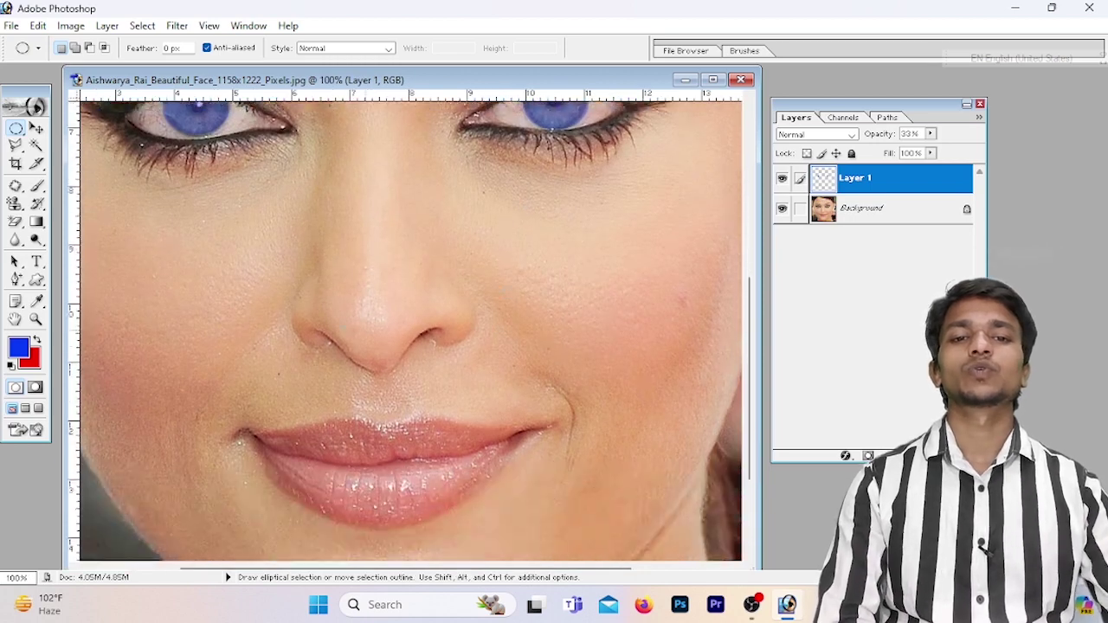
scroll(529, 303, down, 4)
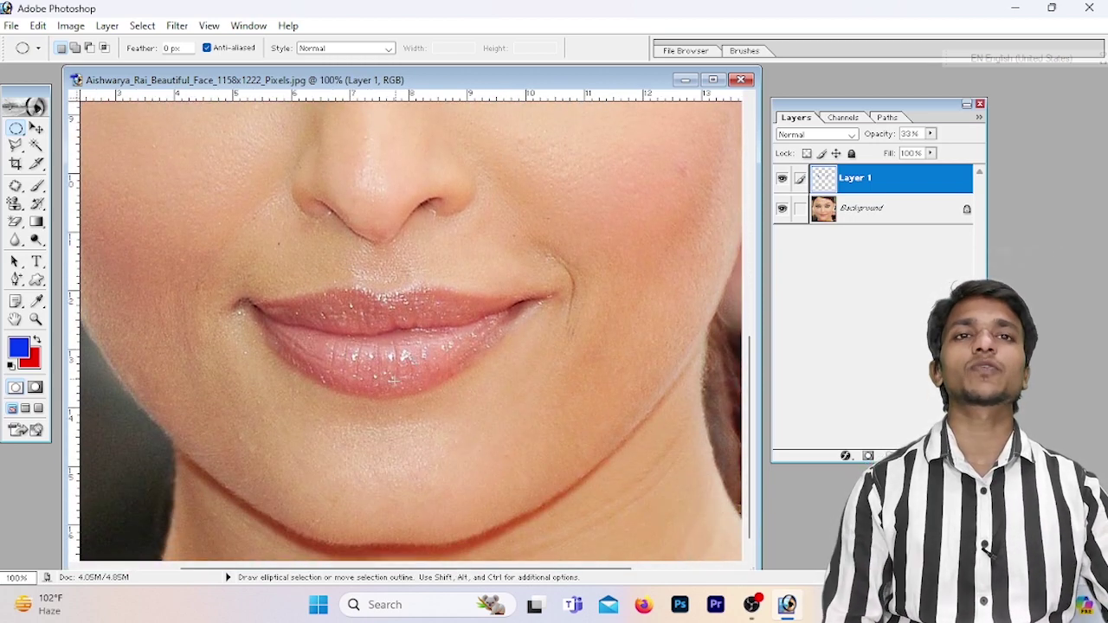
click(15, 127)
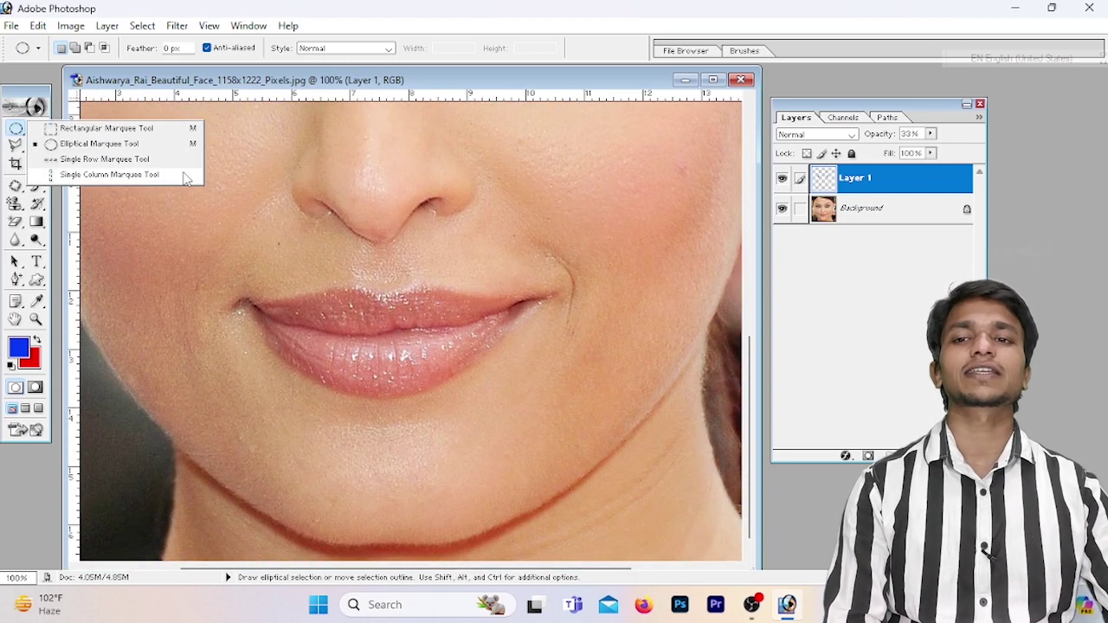
click(15, 145)
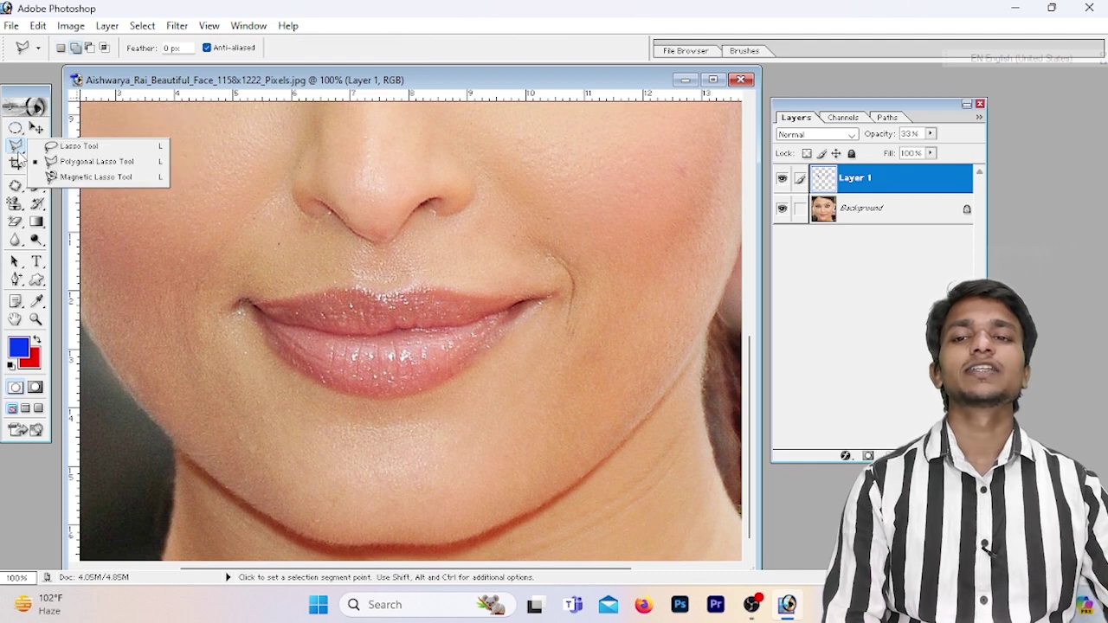
click(81, 169)
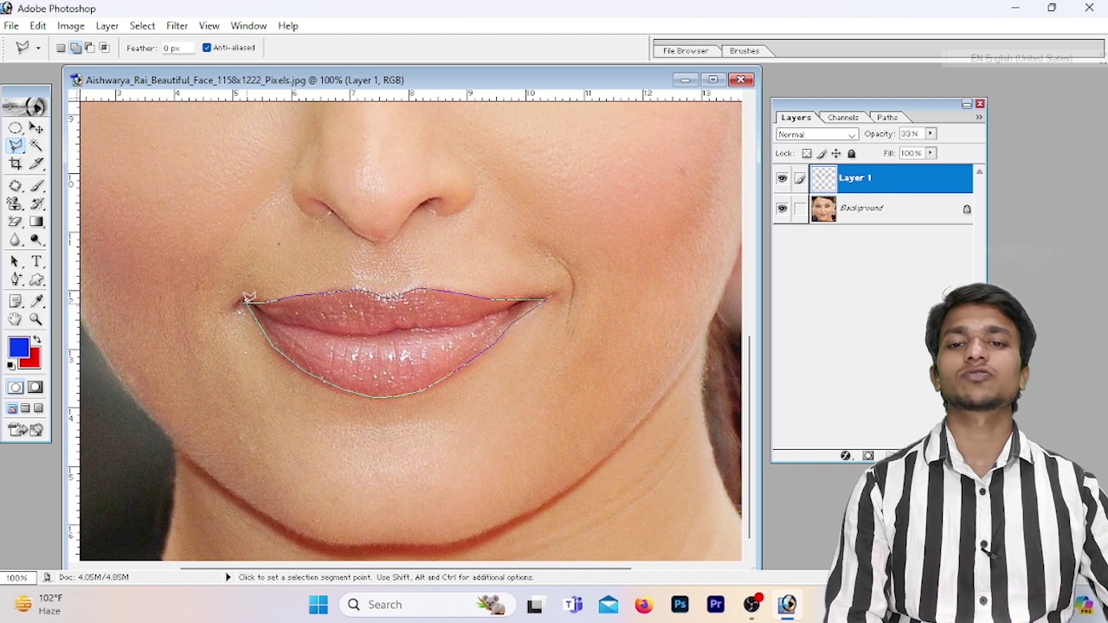
click(248, 298)
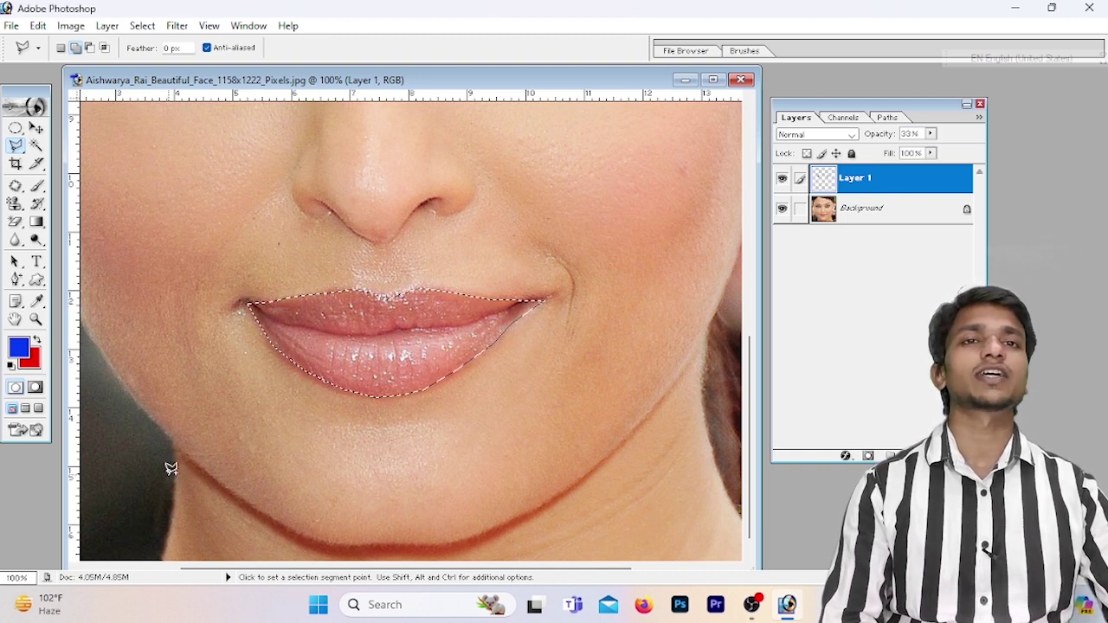
key(ctrl+BackSpace)
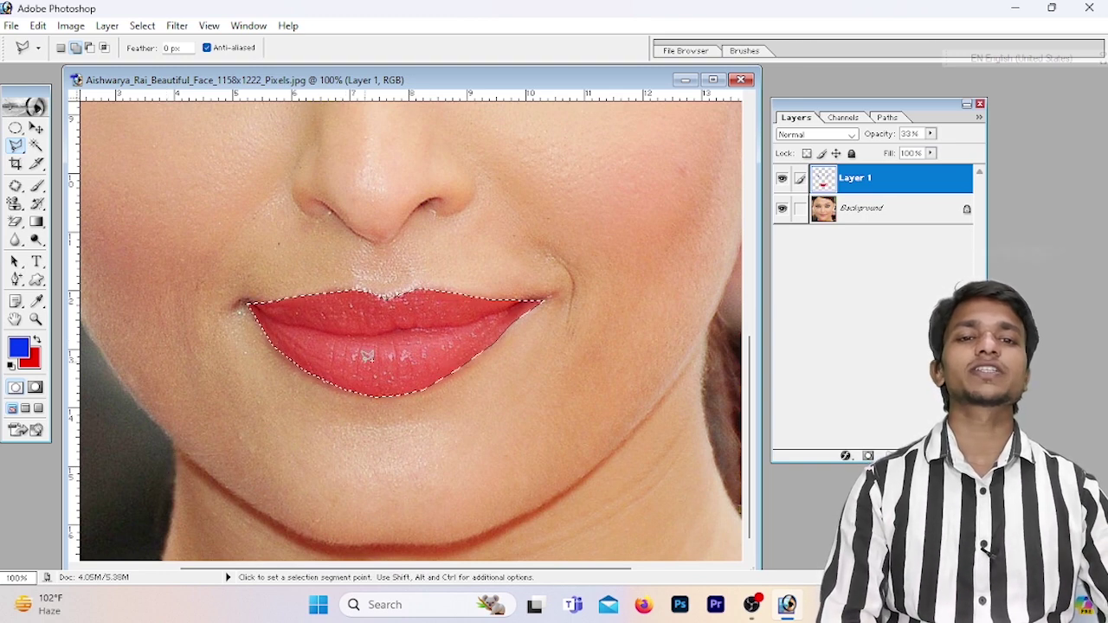
- Lower Layer 1's blending opacity to about 24 for a subtle red lip tint
click(846, 455)
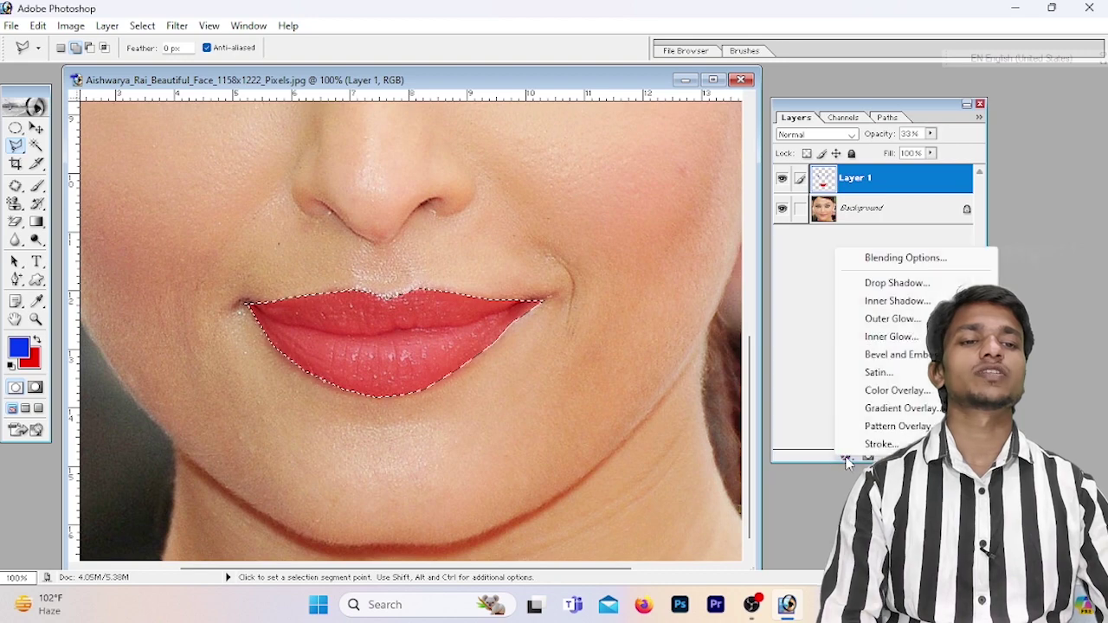
click(905, 257)
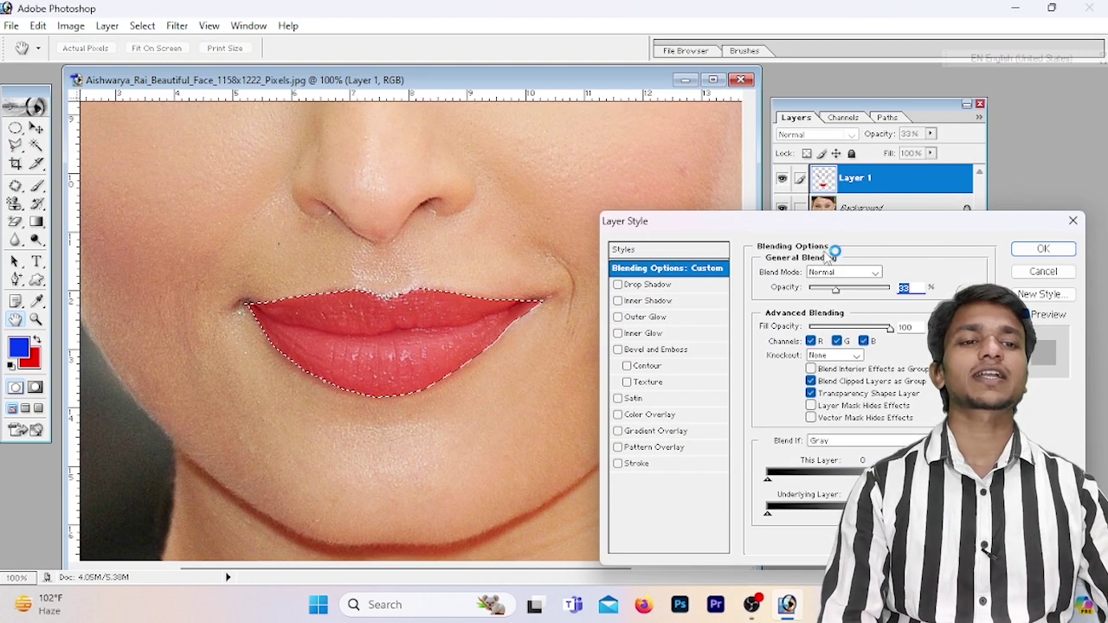
mouse_move(835, 288)
mouse_down()
mouse_move(885, 292)
mouse_move(847, 292)
mouse_up()
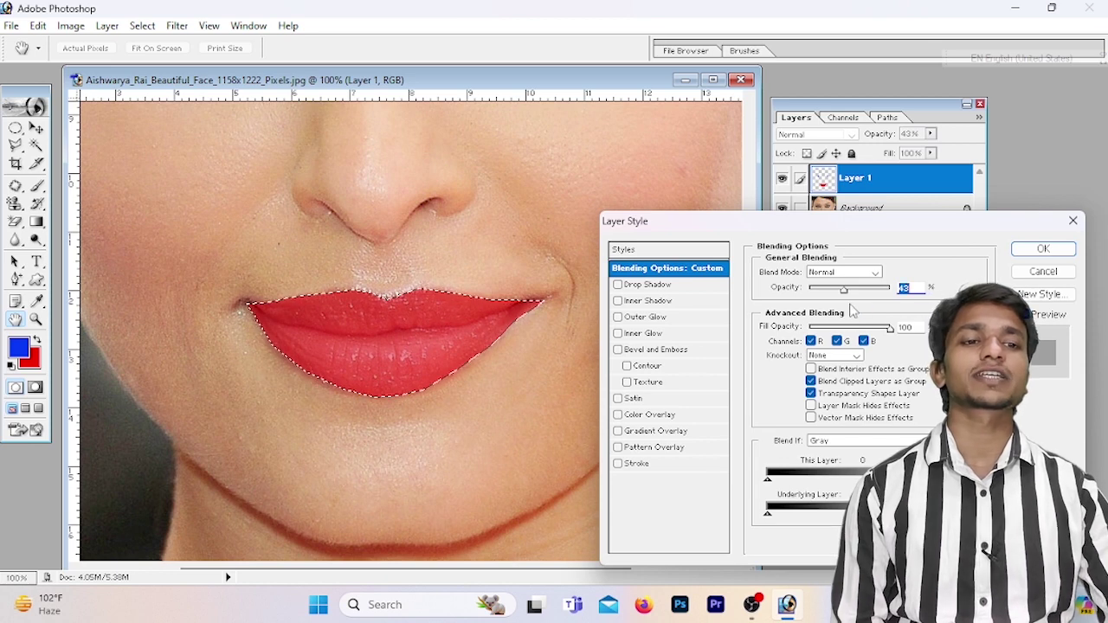
drag(844, 290, 838, 293)
drag(833, 294, 829, 299)
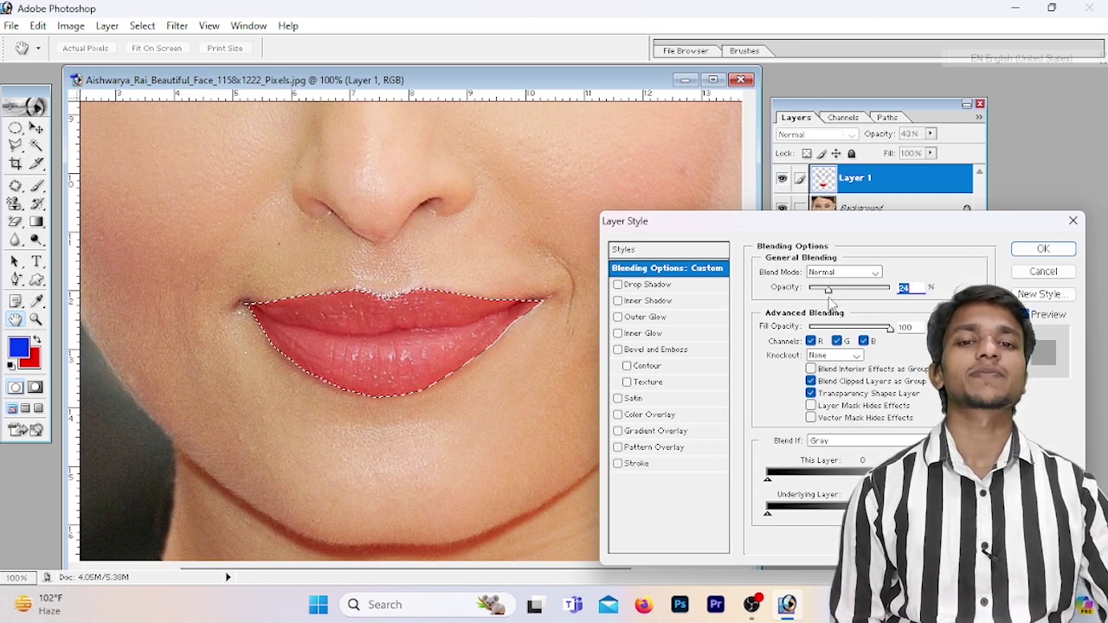
click(1041, 250)
- Deselect, zoom out and compare tints, keeping the lighter lip colour
key(ctrl+d)
key(ctrl+minus)
key(ctrl+minus)
key(ctrl+minus)
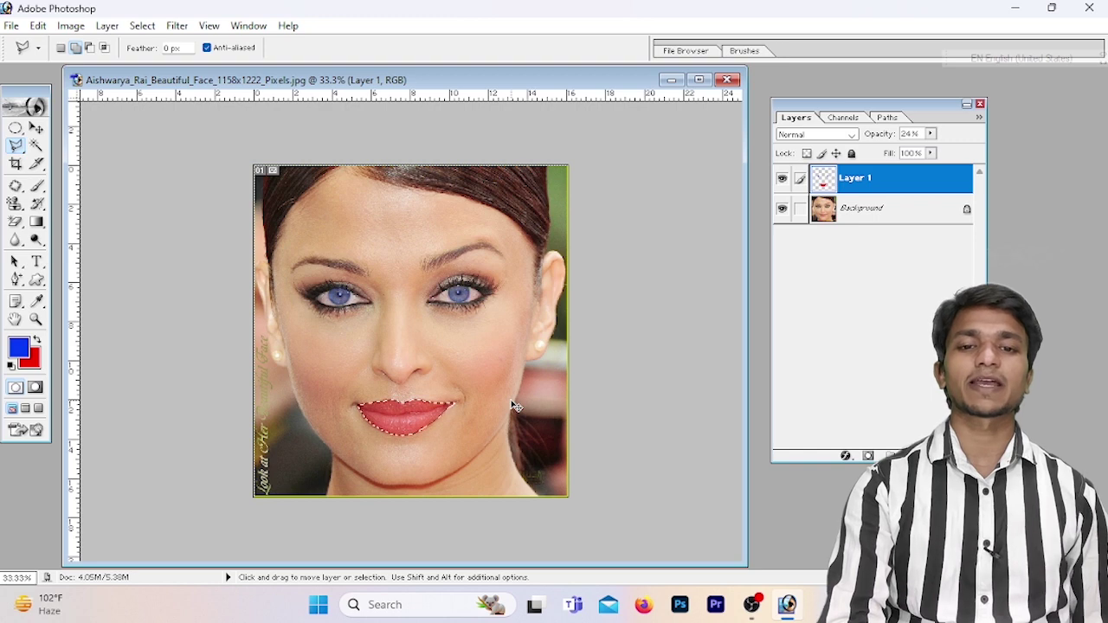
key(3)
key(3)
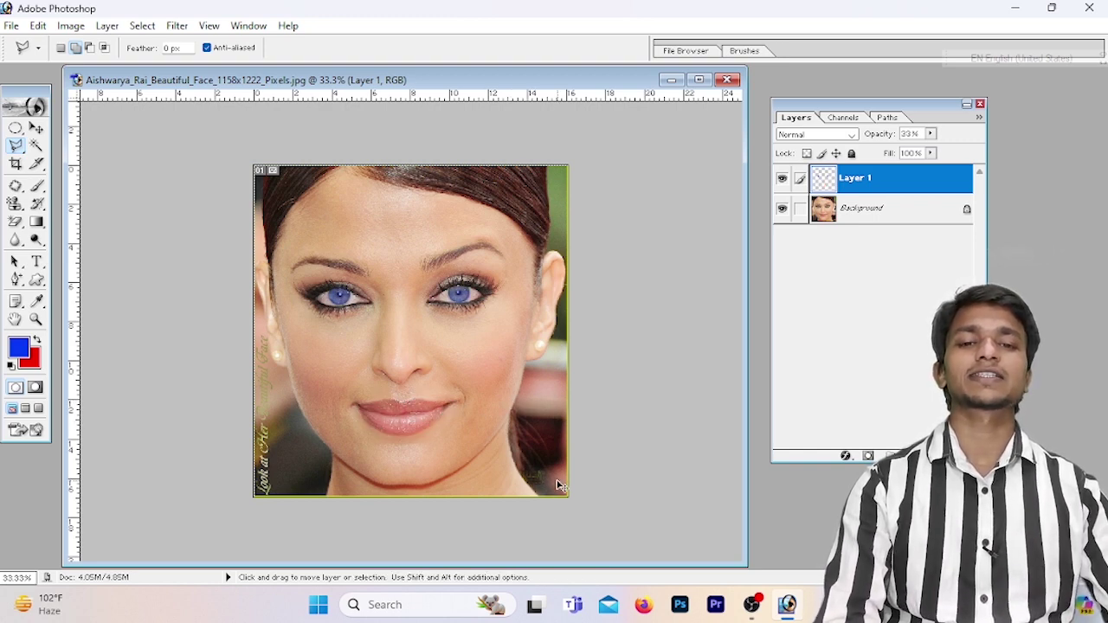
key(ctrl+z)
key(ctrl+d)
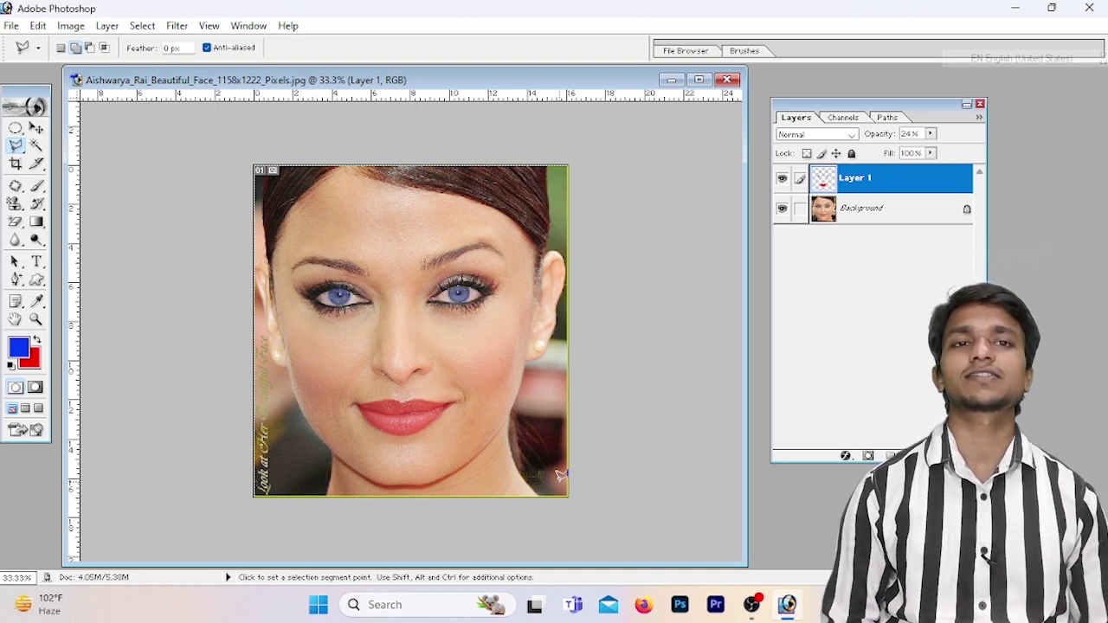
- Close the face photo without saving and choose file 000 to open
click(726, 80)
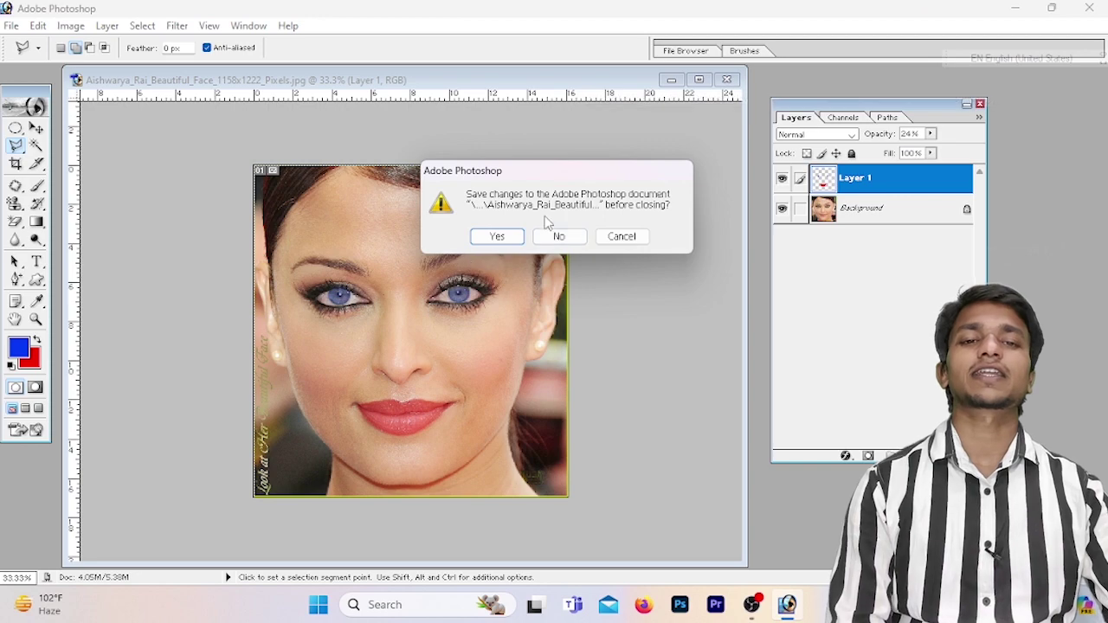
click(543, 238)
double_click(430, 240)
- Open 000.png, enlarge its window and view it at 100%
click(666, 155)
double_click(667, 155)
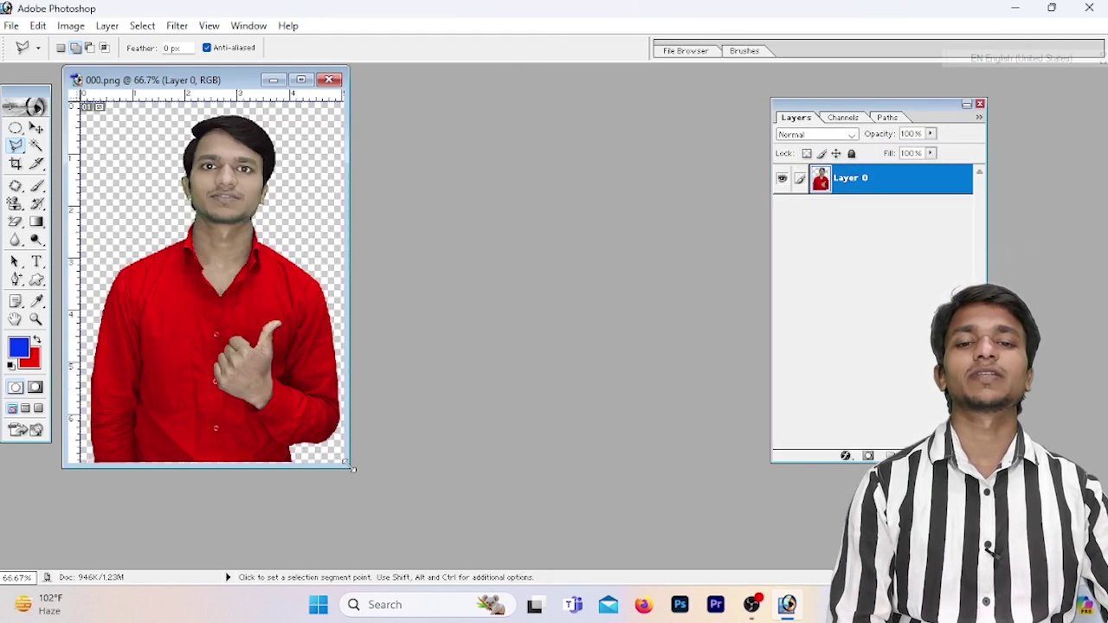
drag(352, 469, 545, 534)
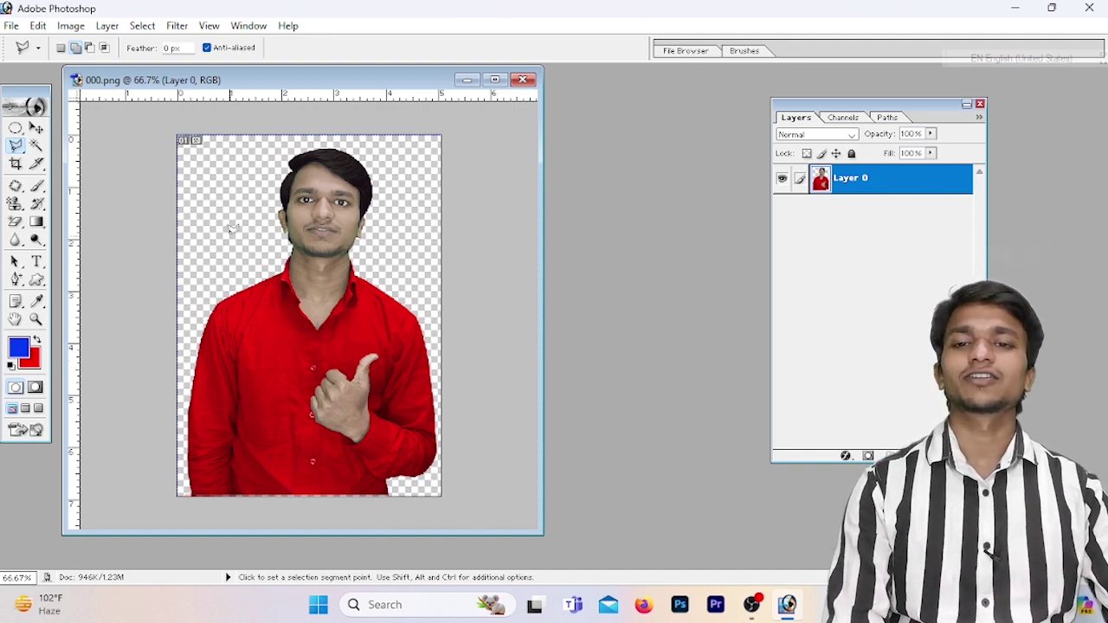
key(ctrl+plus)
scroll(232, 236, down, 2)
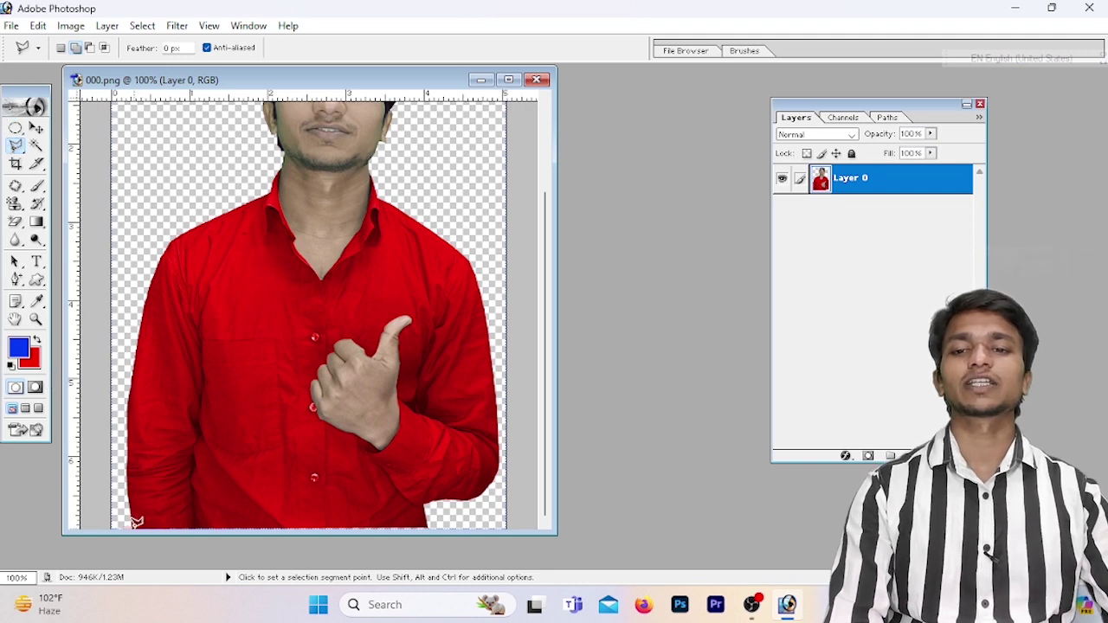
- Trace the red shirt with the Polygonal Lasso and subtract the thumbs-up hand
click(128, 477)
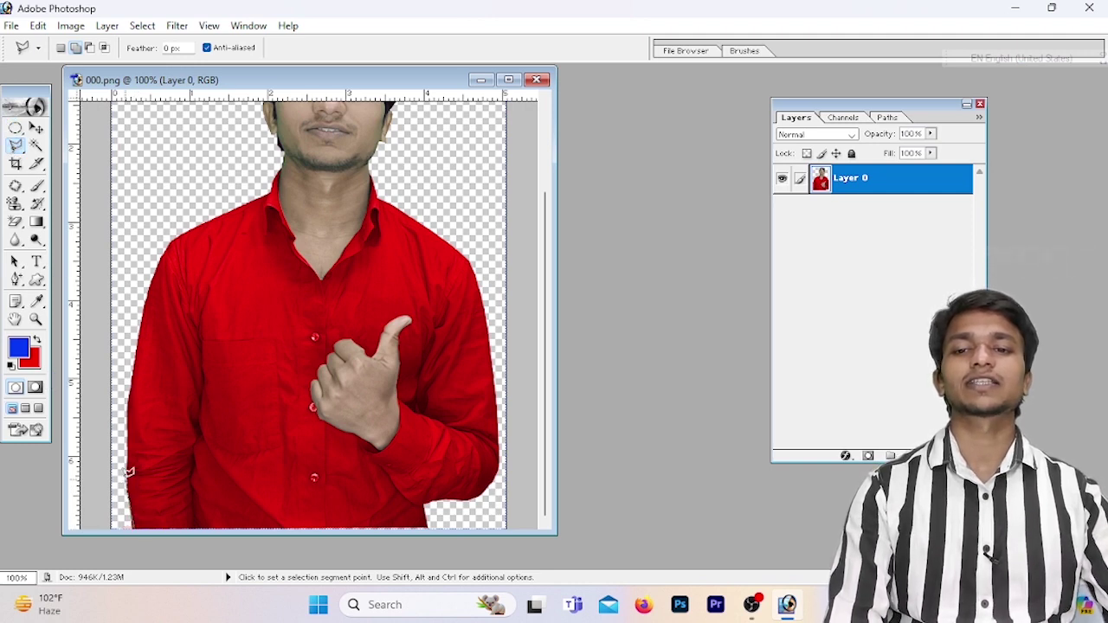
click(131, 389)
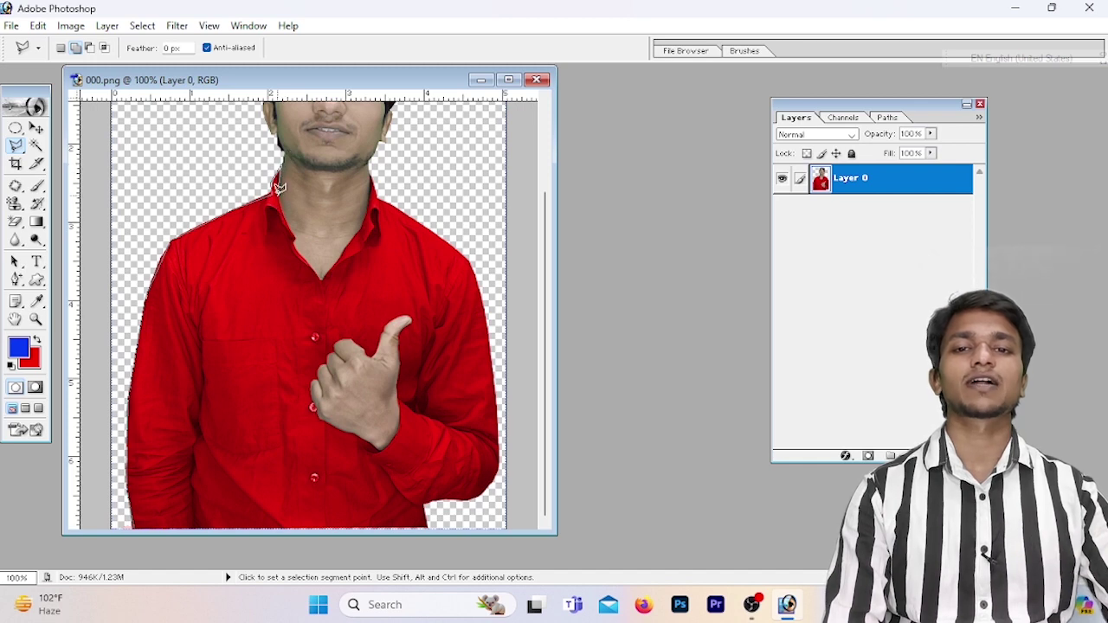
click(321, 277)
click(370, 185)
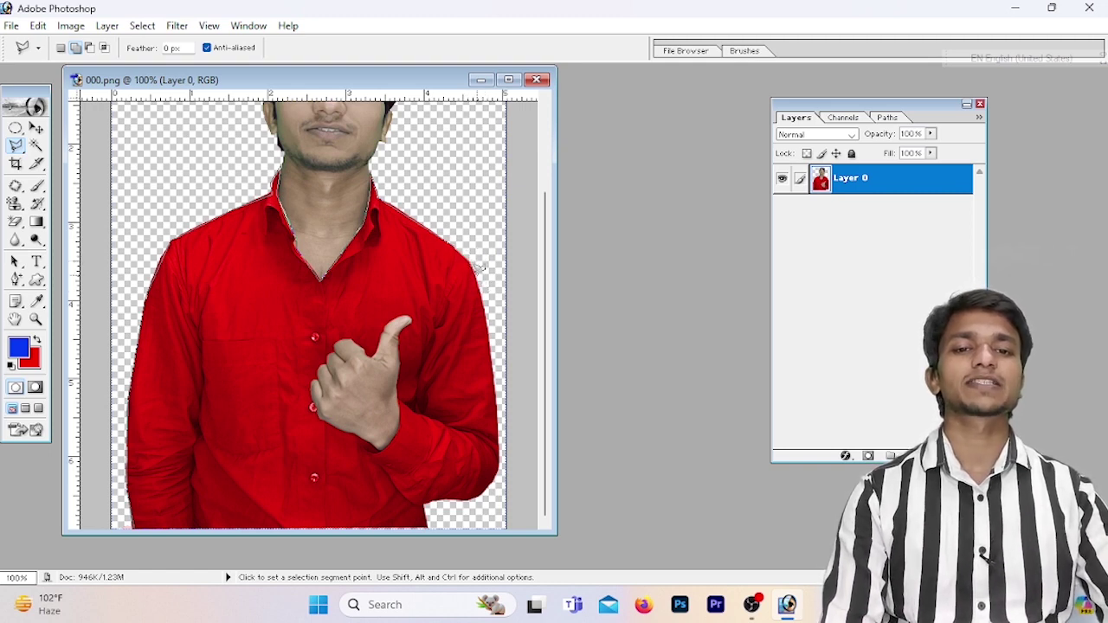
click(491, 327)
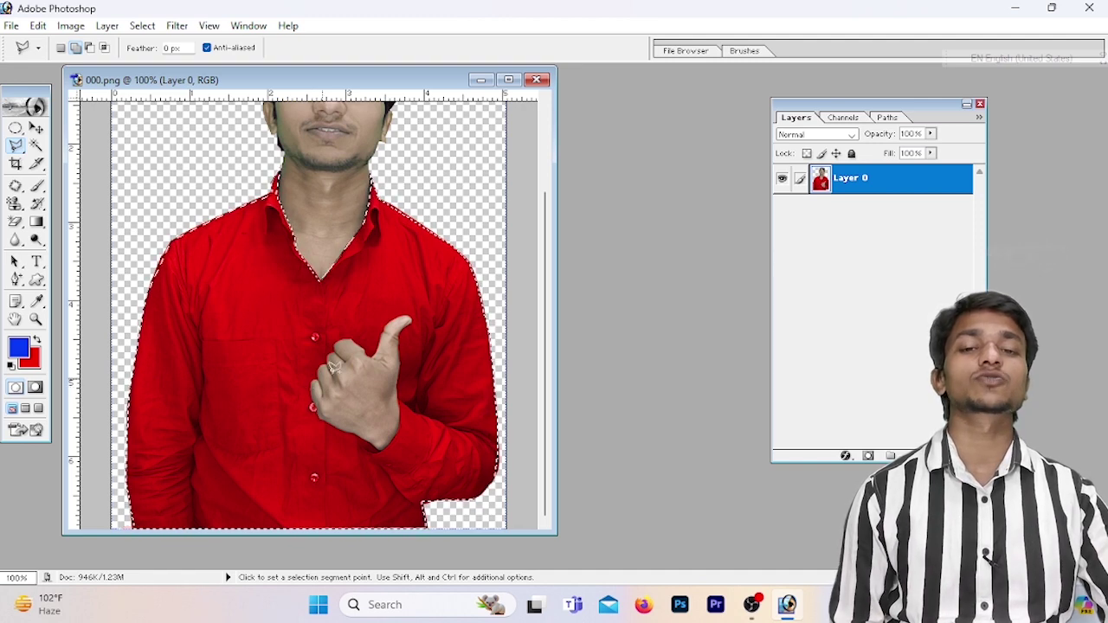
click(90, 48)
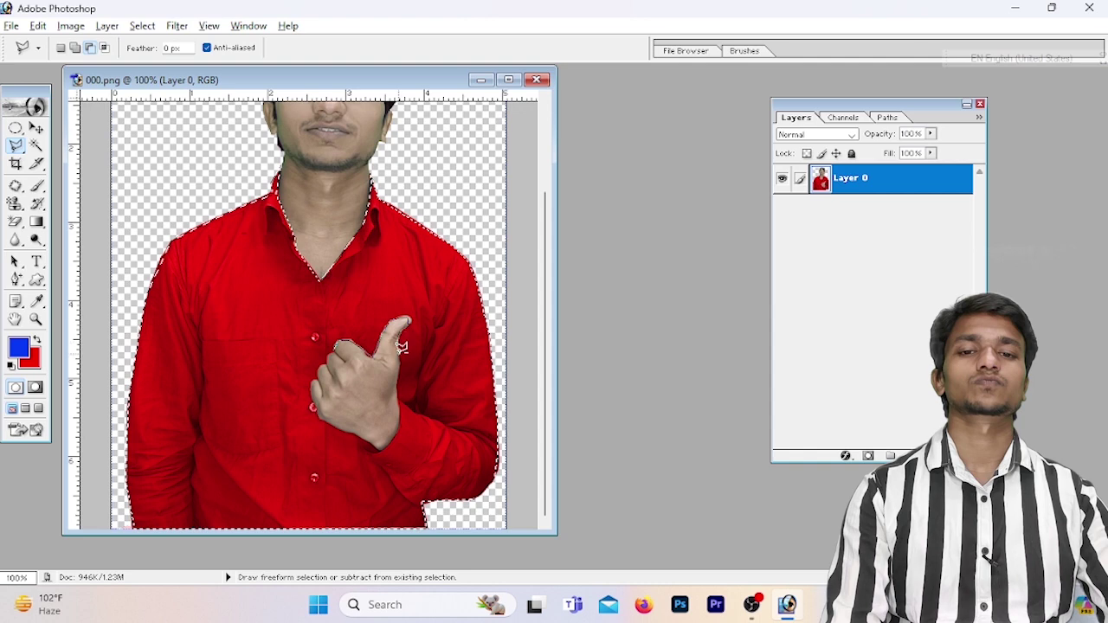
double_click(402, 354)
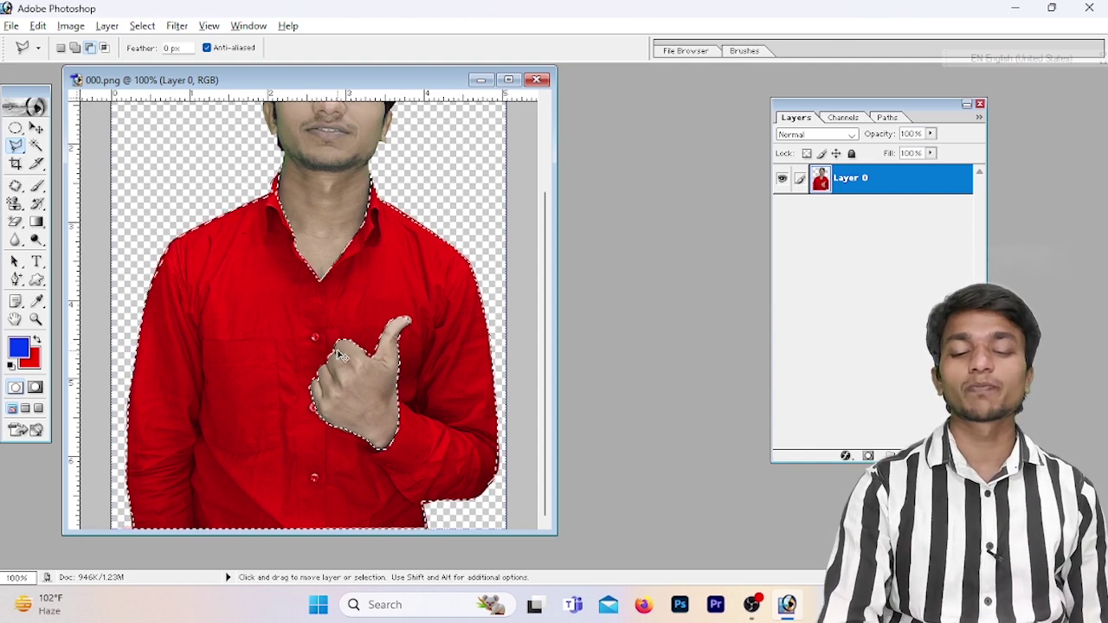
- Shift the shirt's hue from red to bright green, about +131, with Hue/Saturation
key(i)
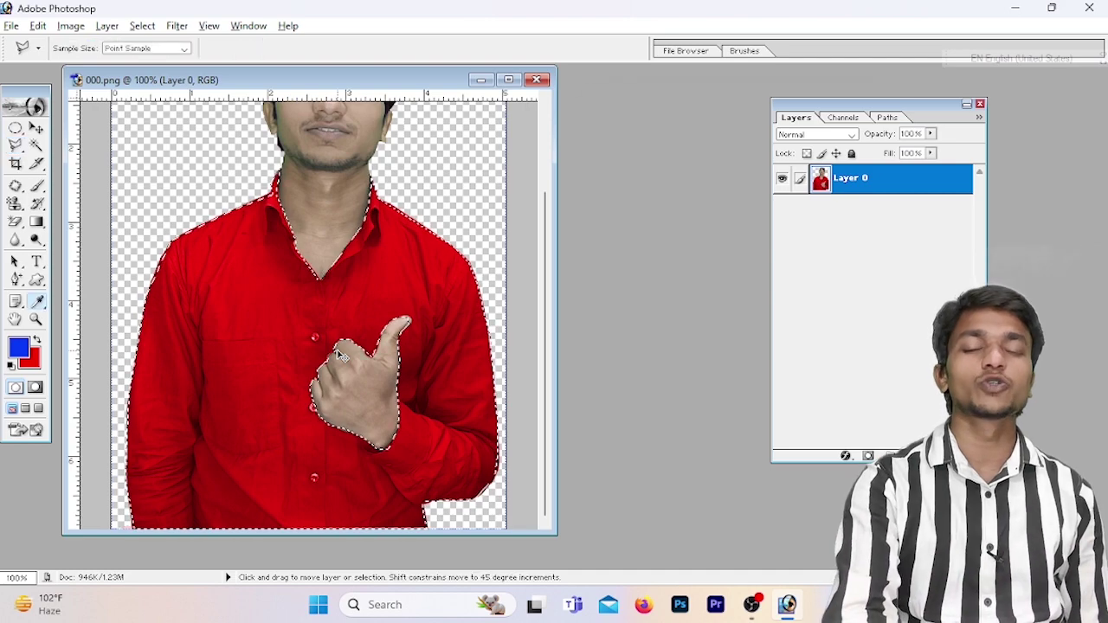
key(ctrl+u)
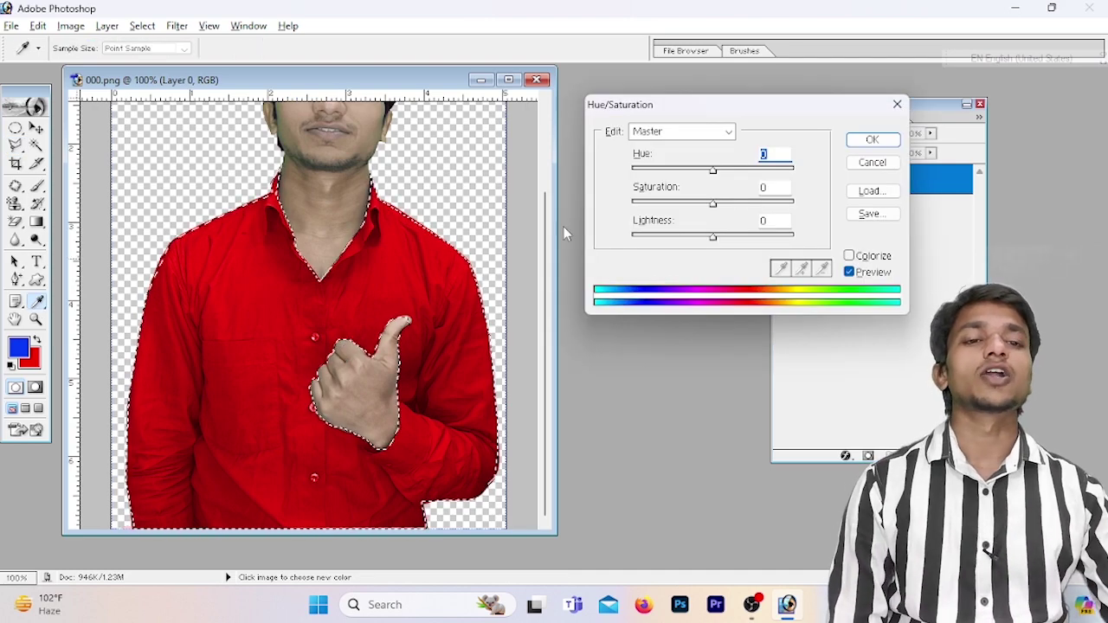
mouse_move(713, 170)
mouse_down()
mouse_move(741, 171)
mouse_move(735, 203)
mouse_move(690, 214)
mouse_move(715, 219)
mouse_up()
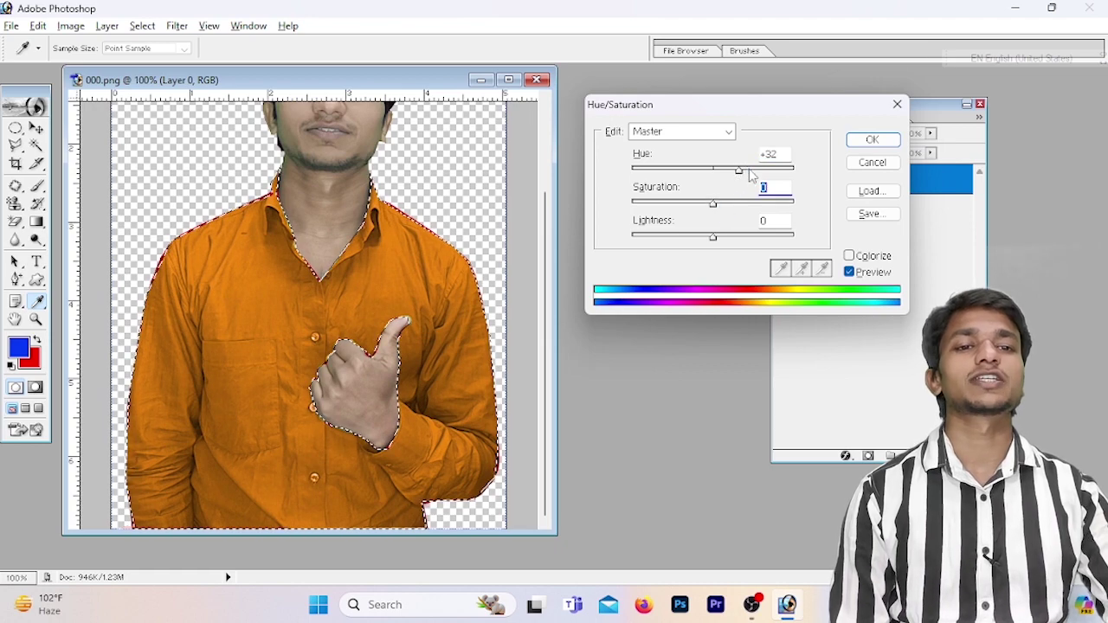
mouse_move(740, 169)
mouse_down()
mouse_move(778, 171)
mouse_move(629, 192)
mouse_move(757, 189)
mouse_up()
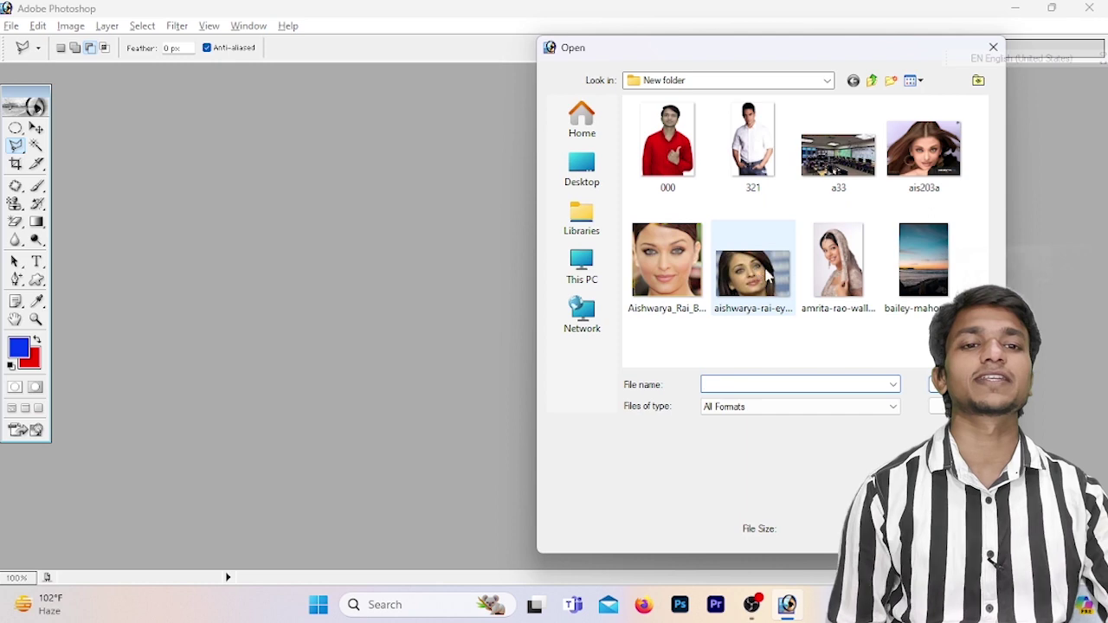
- Open aishwarya-rai-eyes-eyes-hd-photos.jpg and lasso the face from hairline to chin
double_click(740, 260)
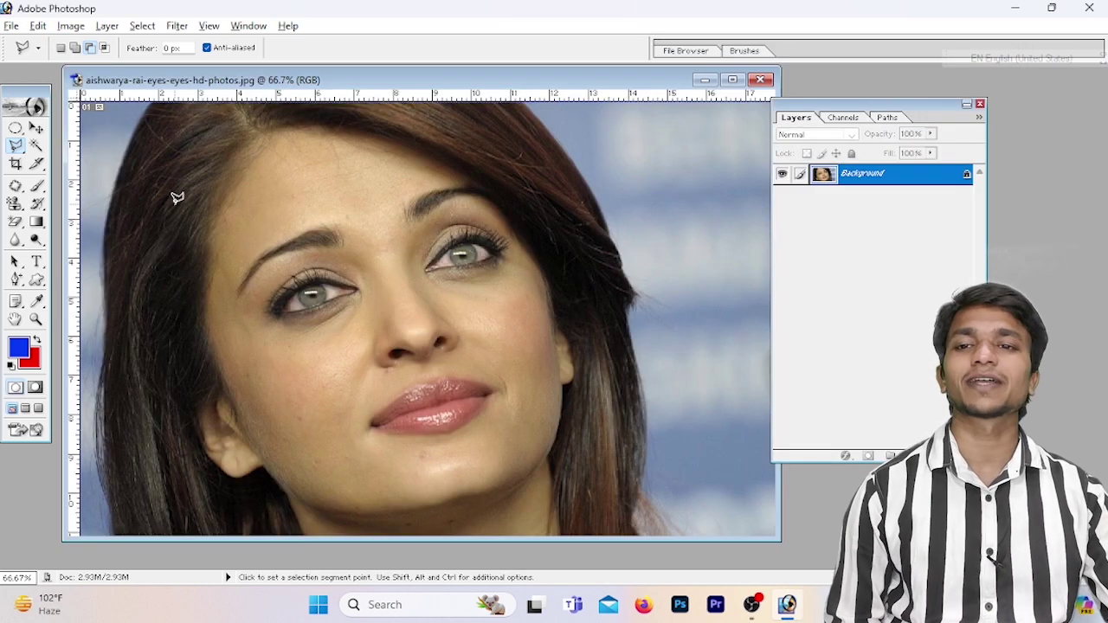
click(205, 315)
click(222, 209)
click(279, 127)
click(346, 127)
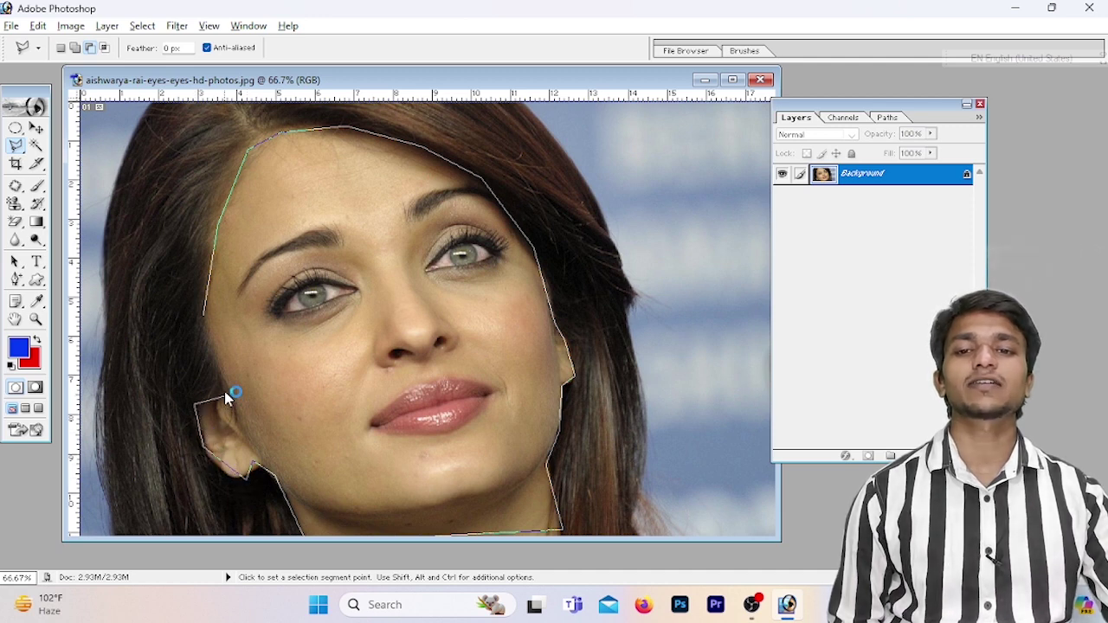
click(201, 303)
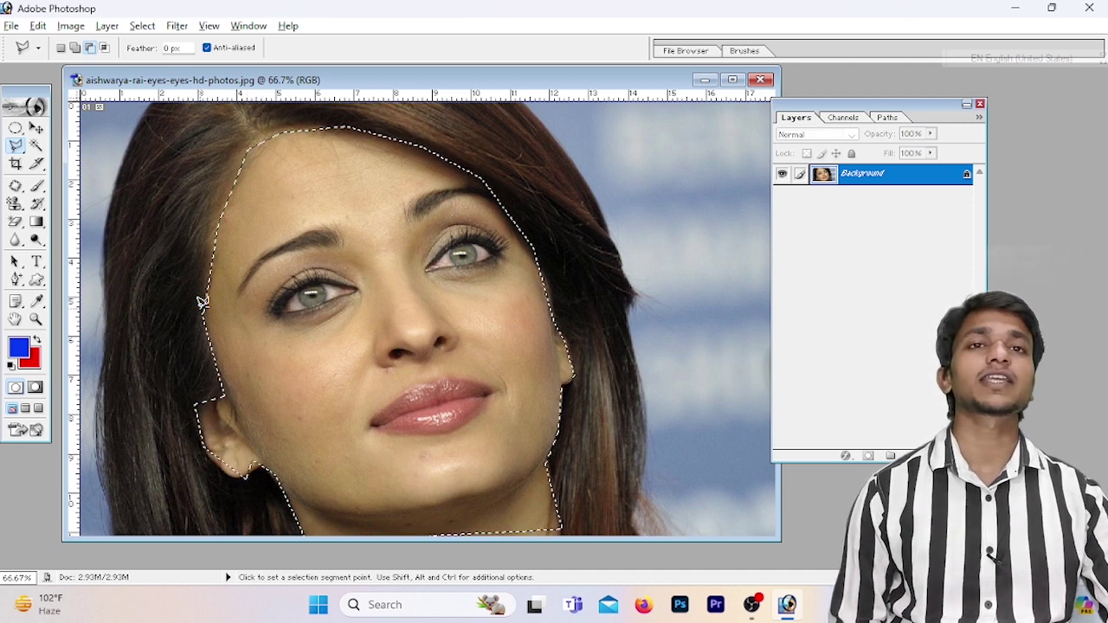
key(ctrl+l)
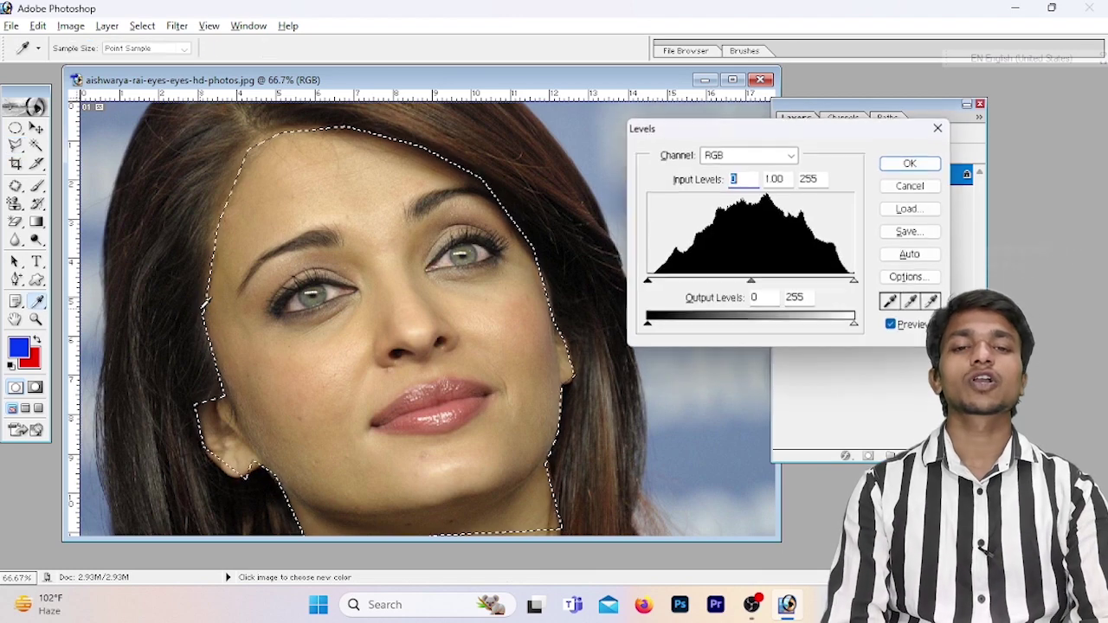
- Brighten the face with a Curves point at Input 118, Output 152, then deselect
click(911, 185)
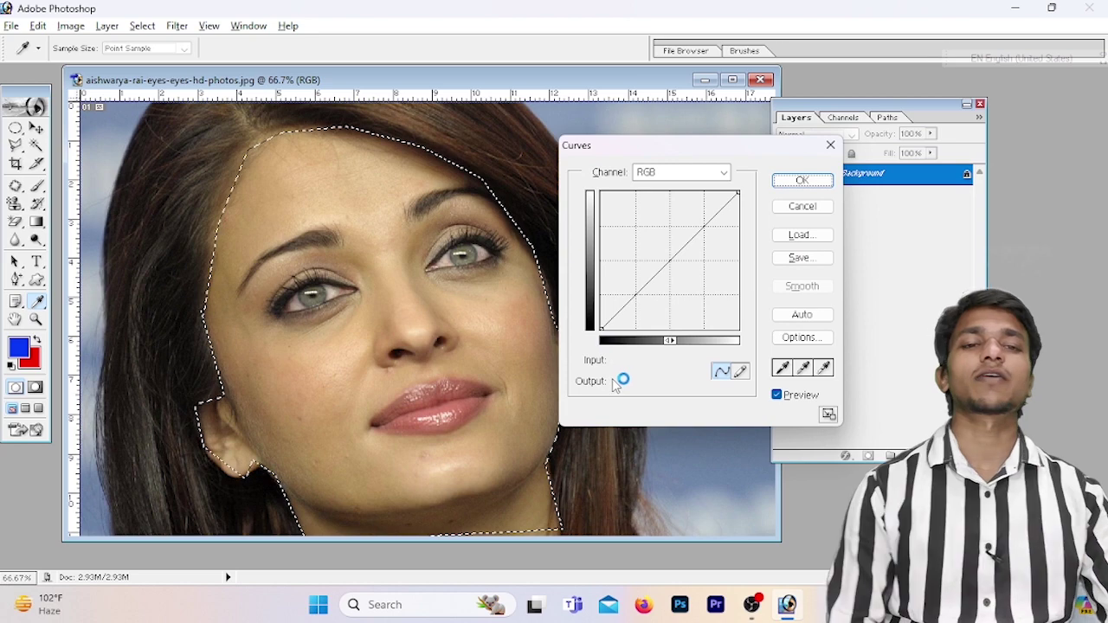
mouse_move(663, 259)
mouse_down()
mouse_move(657, 248)
mouse_move(678, 262)
mouse_move(665, 248)
mouse_up()
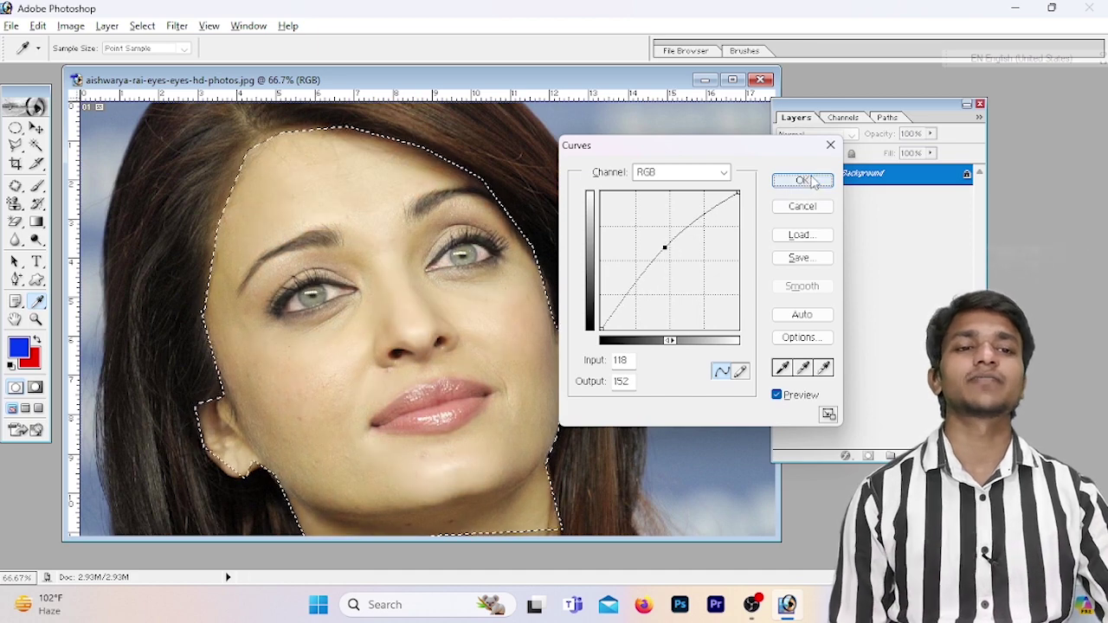
click(802, 181)
key(ctrl+d)
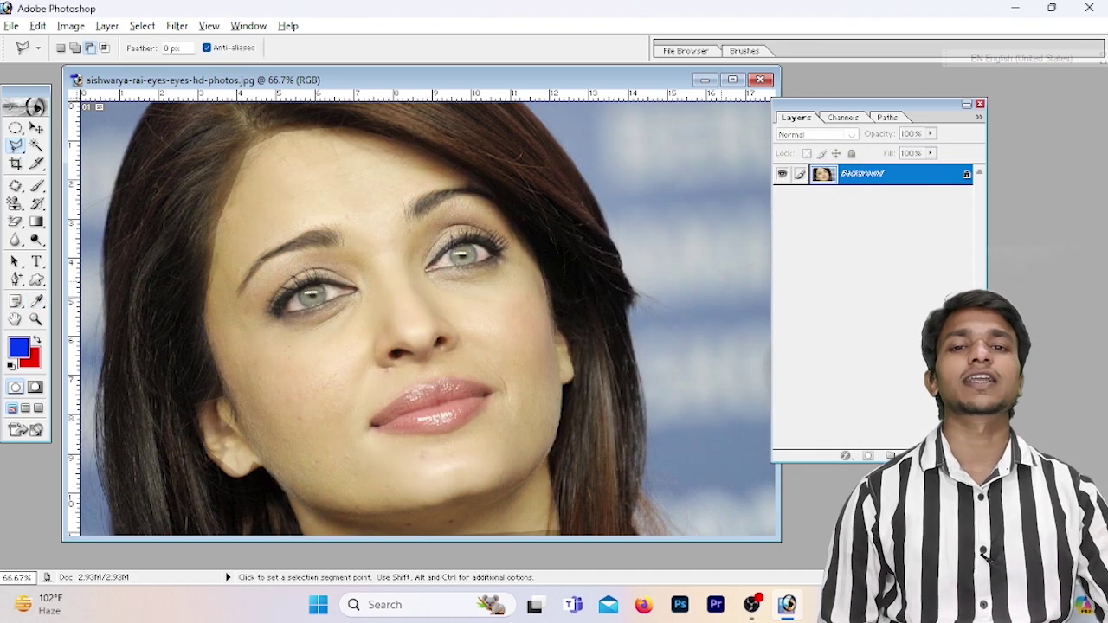
key(ctrl+minus)
key(ctrl+minus)
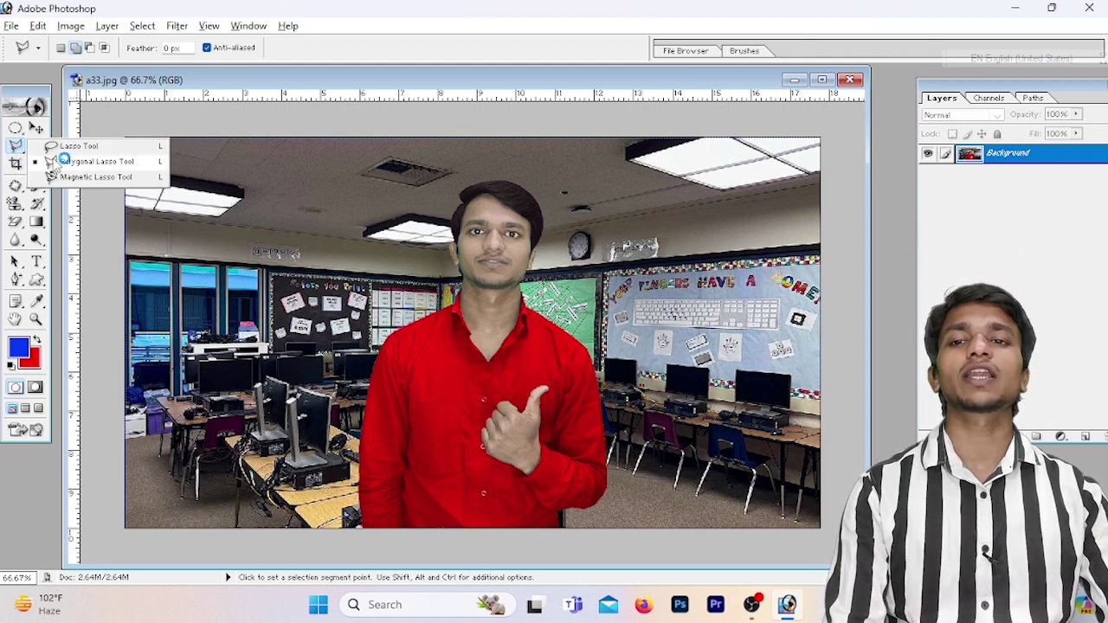
- Outline the man in a33.jpg with the Polygonal Lasso, then invert the selection to the background
drag(23, 152, 69, 159)
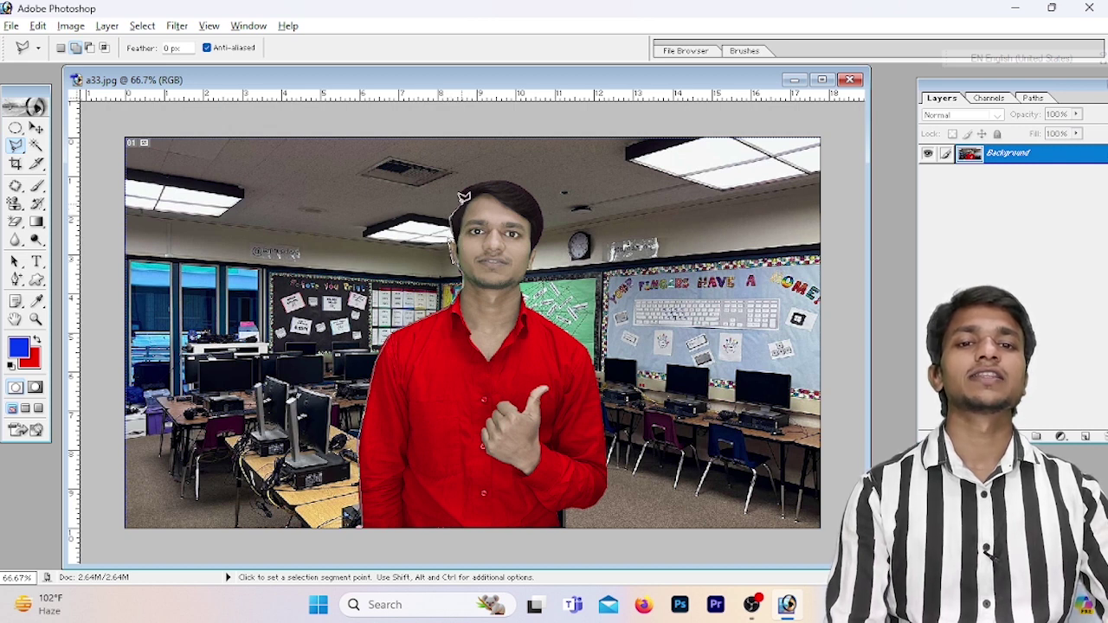
mouse_move(478, 183)
mouse_down()
mouse_move(520, 176)
mouse_move(547, 223)
mouse_up()
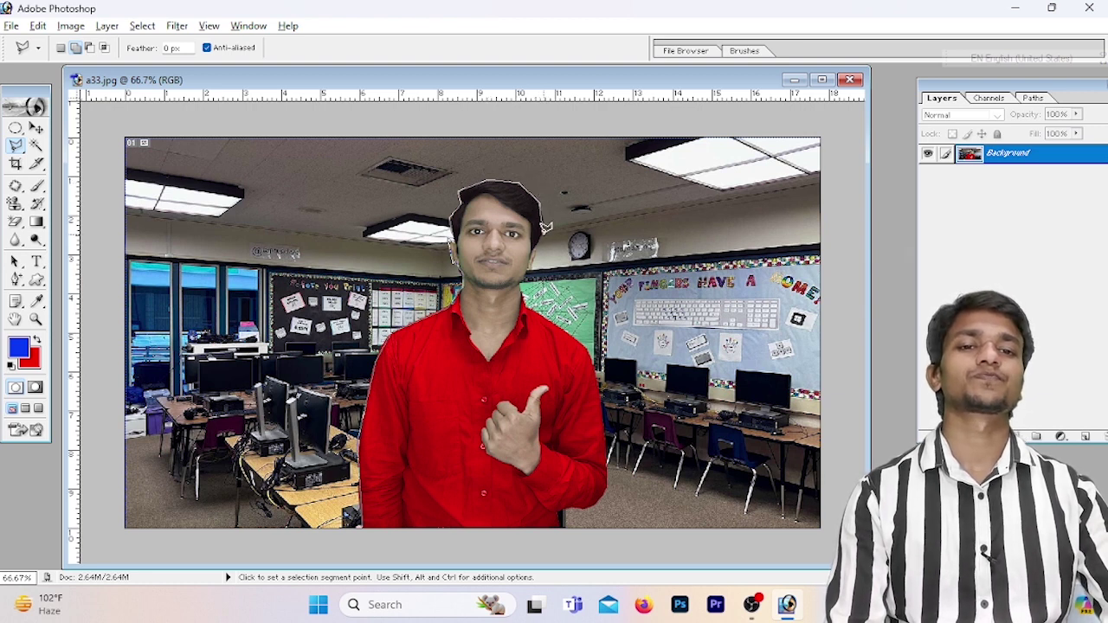
mouse_move(547, 224)
mouse_down()
mouse_move(592, 504)
mouse_move(561, 521)
mouse_up()
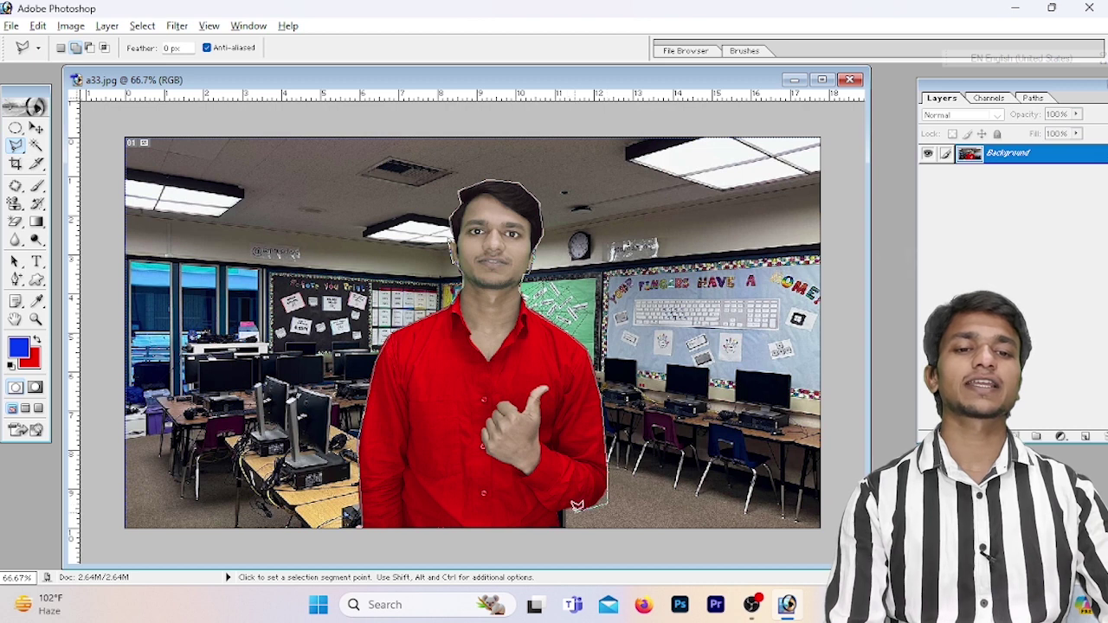
drag(561, 521, 364, 516)
double_click(363, 516)
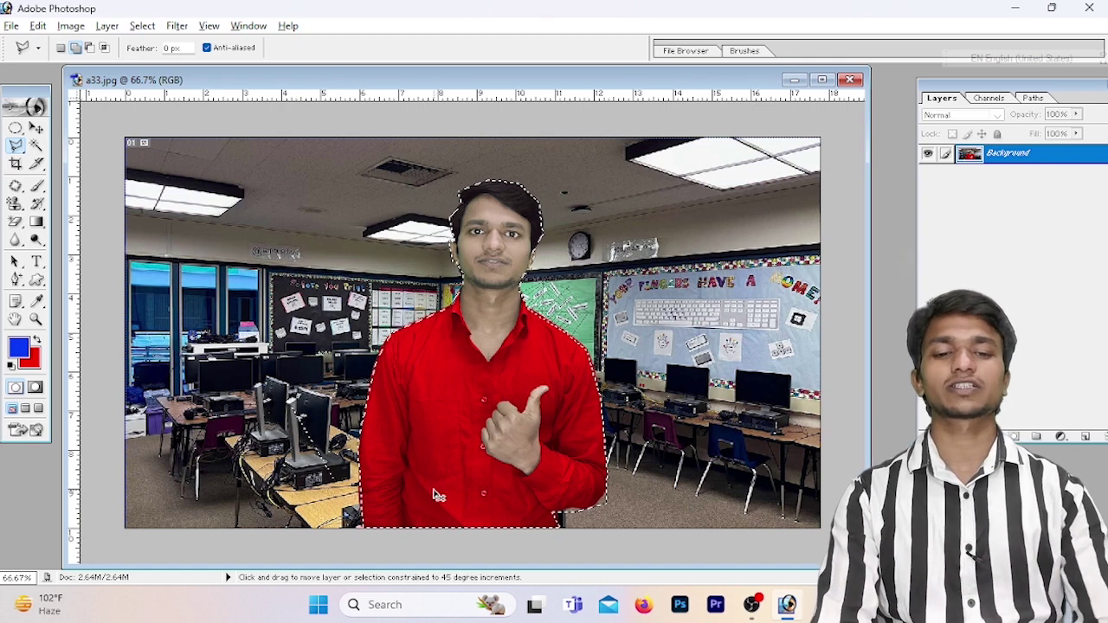
key(ctrl+shift+i)
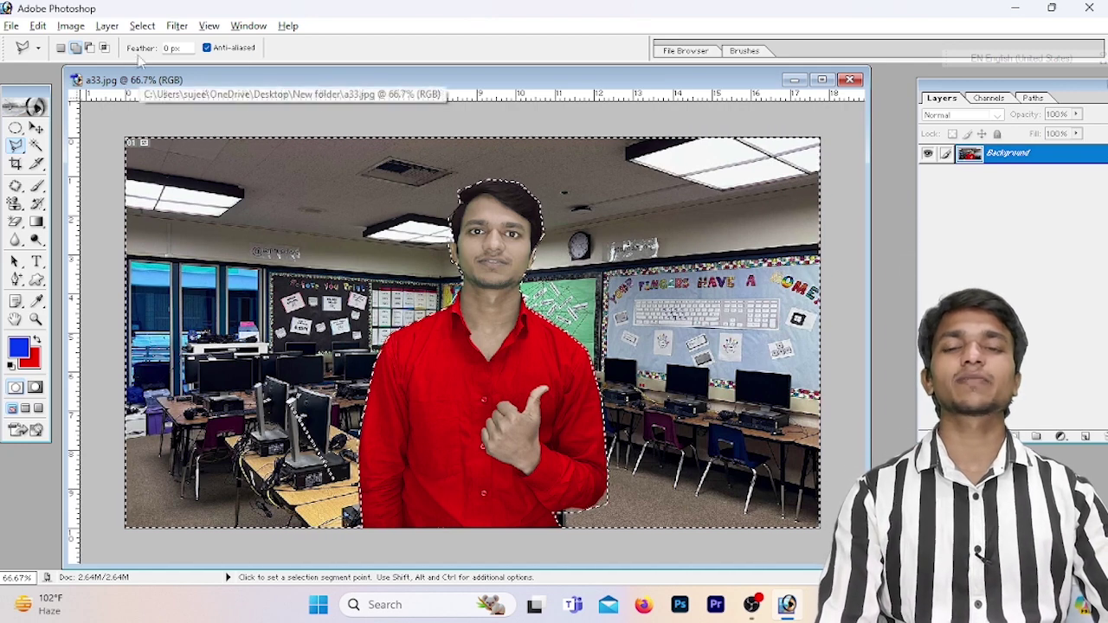
- Apply a Gaussian Blur of about 3 pixels radius to the classroom background, then deselect
click(180, 28)
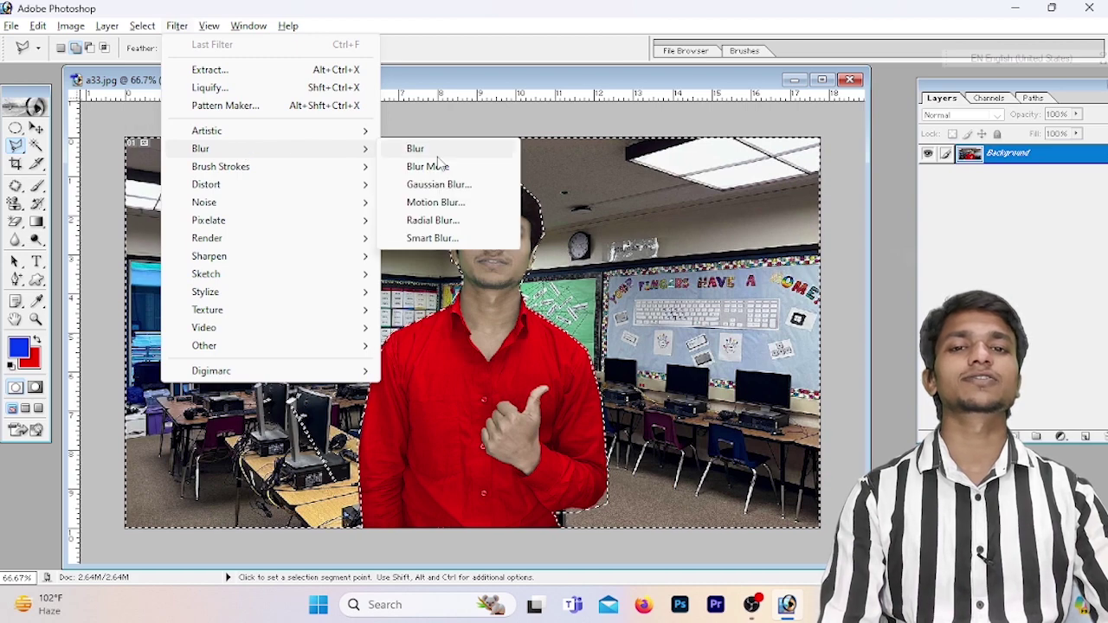
click(208, 26)
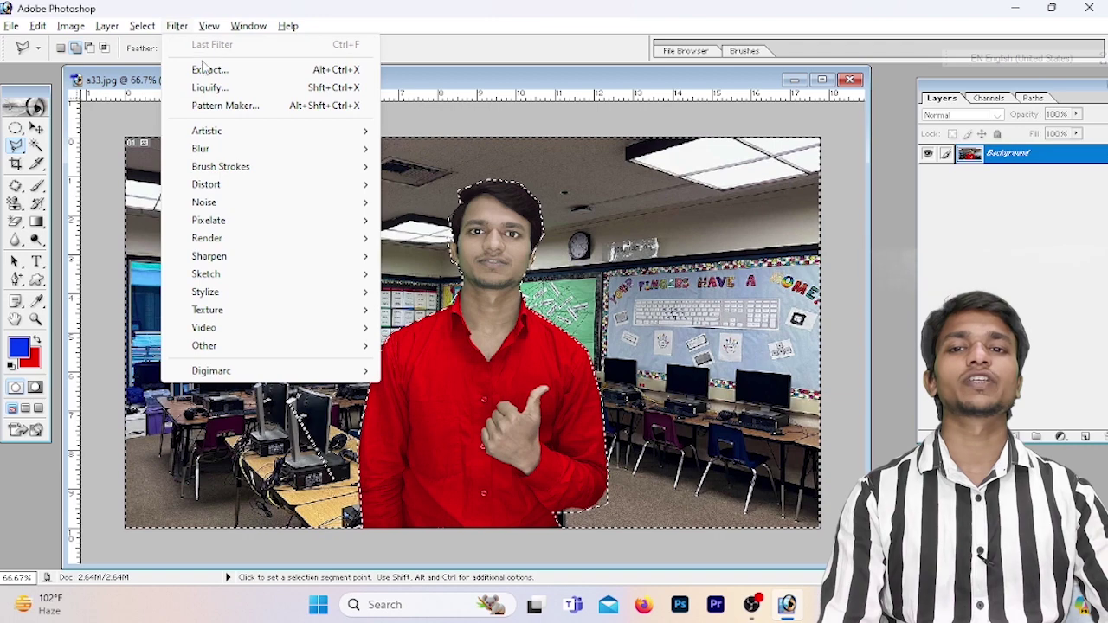
mouse_move(200, 148)
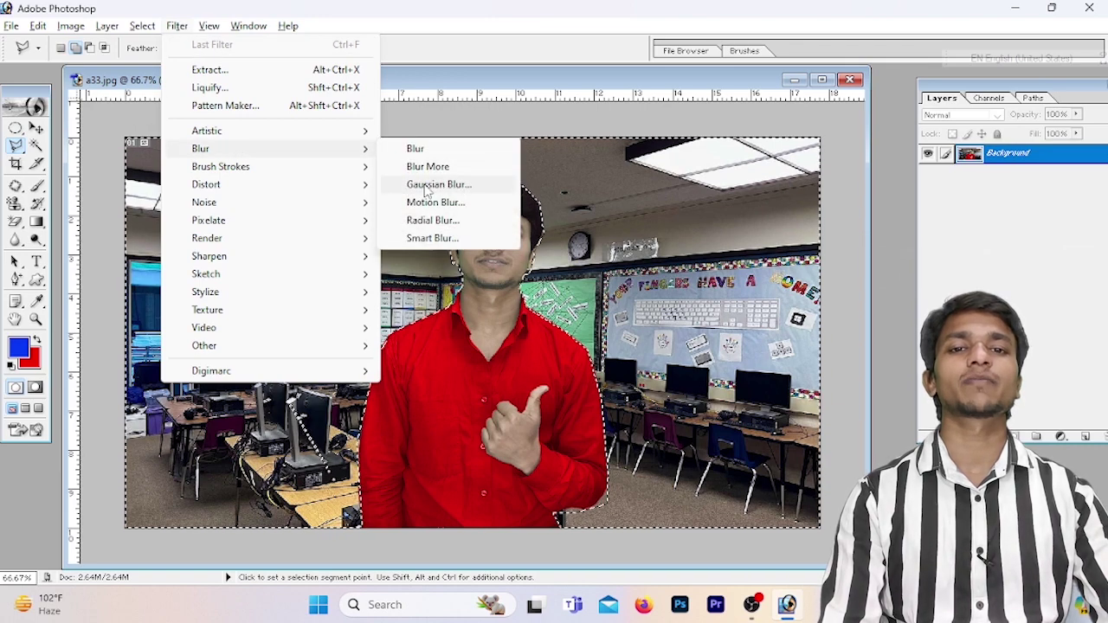
click(438, 184)
drag(679, 396, 673, 400)
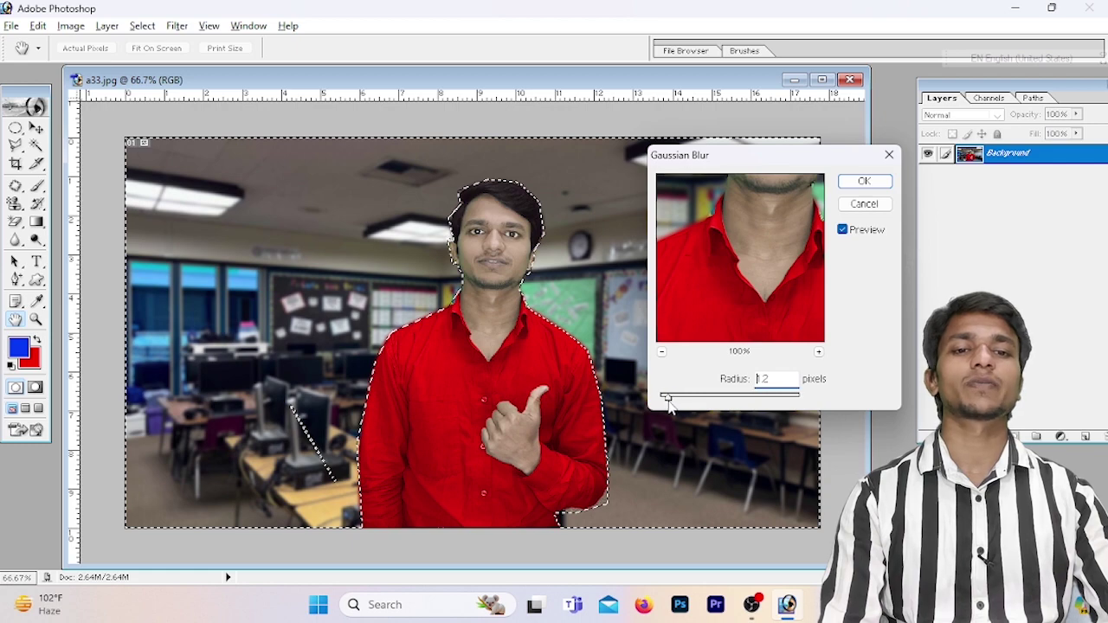
drag(673, 397, 679, 398)
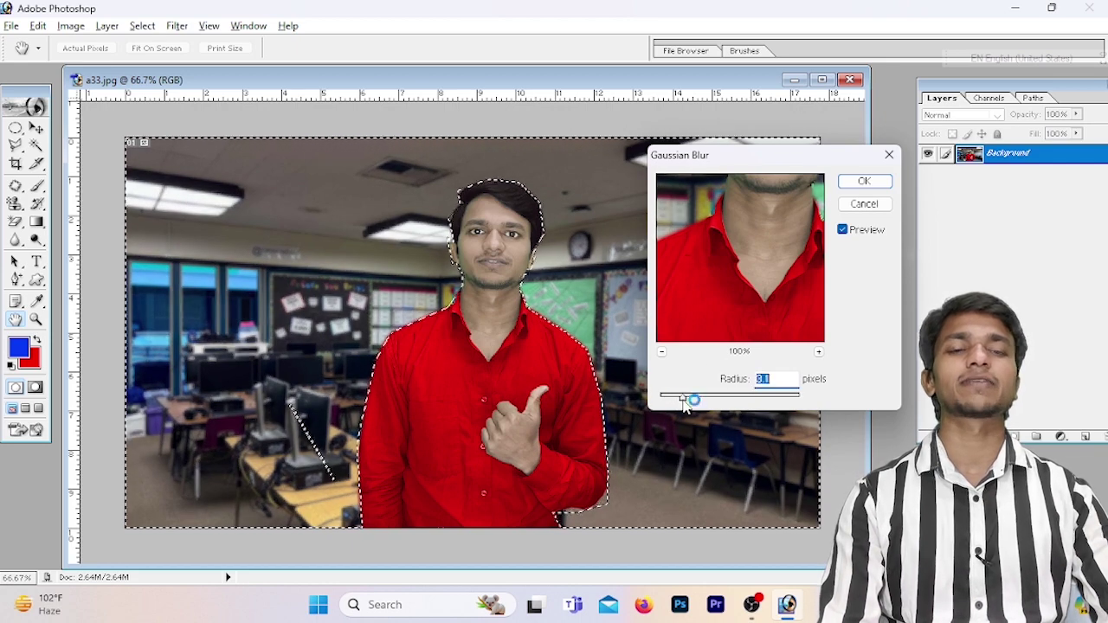
key(Return)
key(ctrl+d)
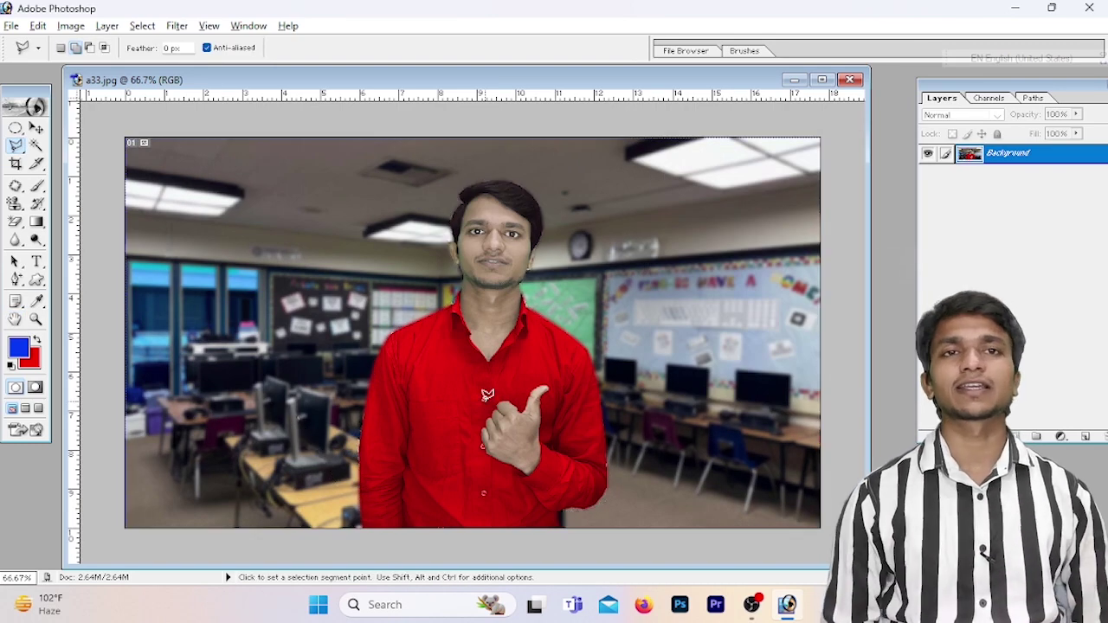